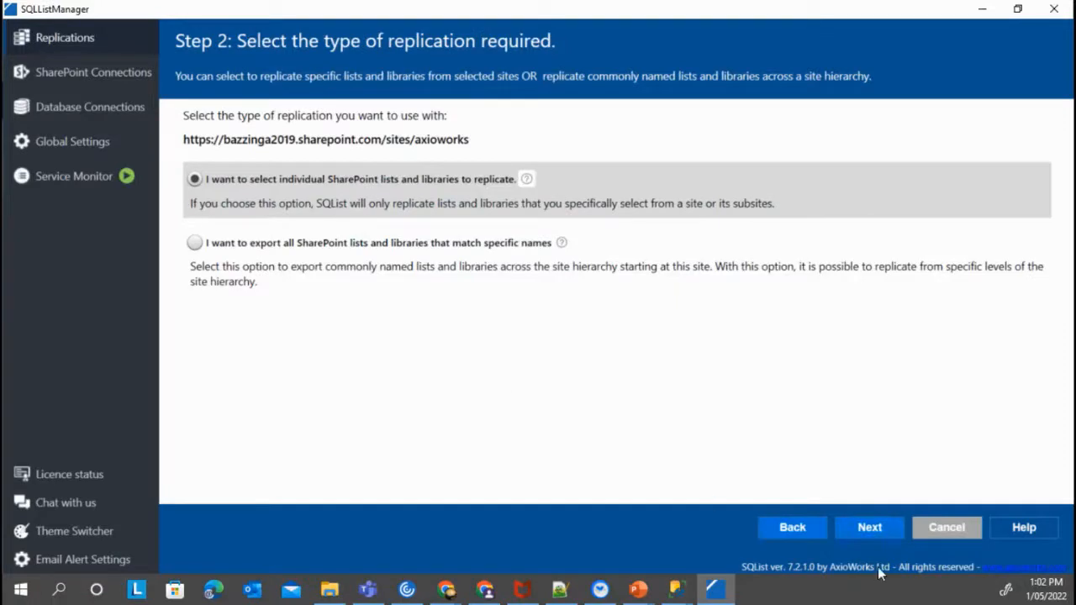
Tick Asset manager Demo under All lists and libraries, enable Export computed fields, and continue
{"action": "left_click", "coordinate": [869, 524]}
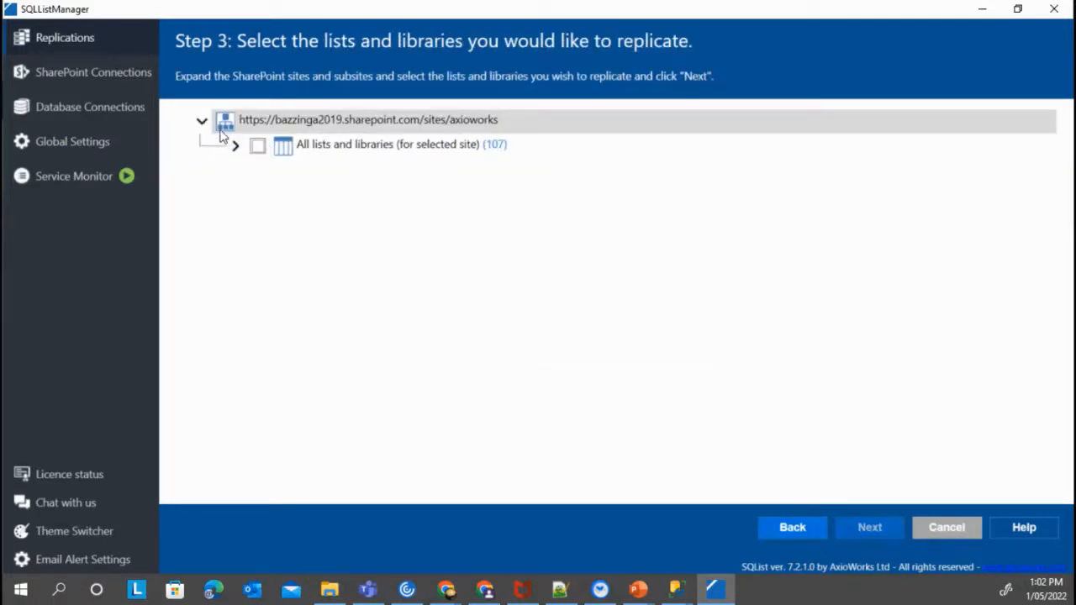
{"action": "left_click", "coordinate": [235, 147]}
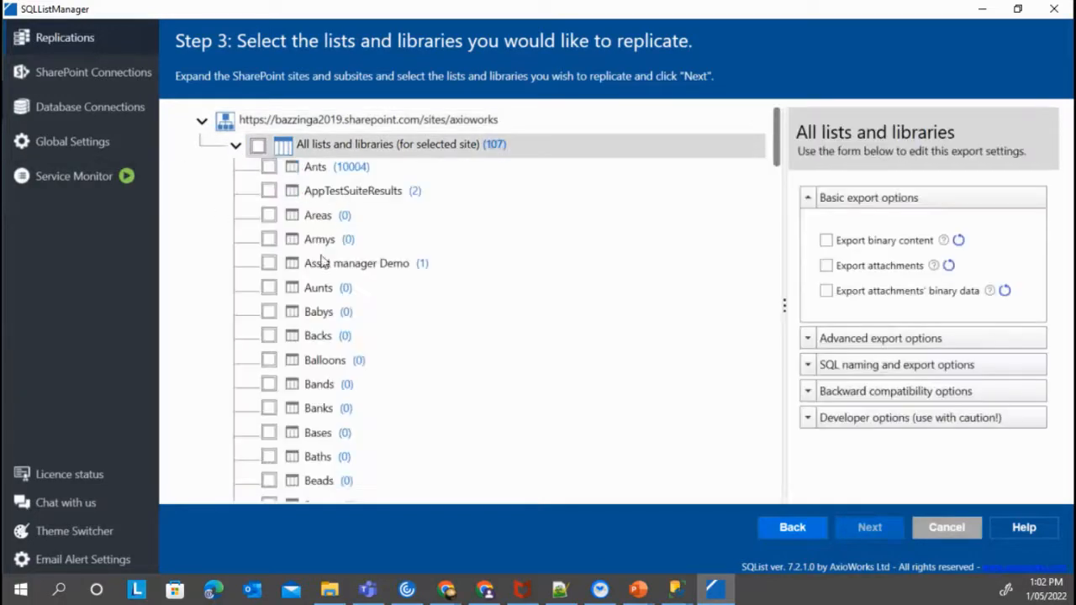
{"action": "left_click", "coordinate": [268, 263]}
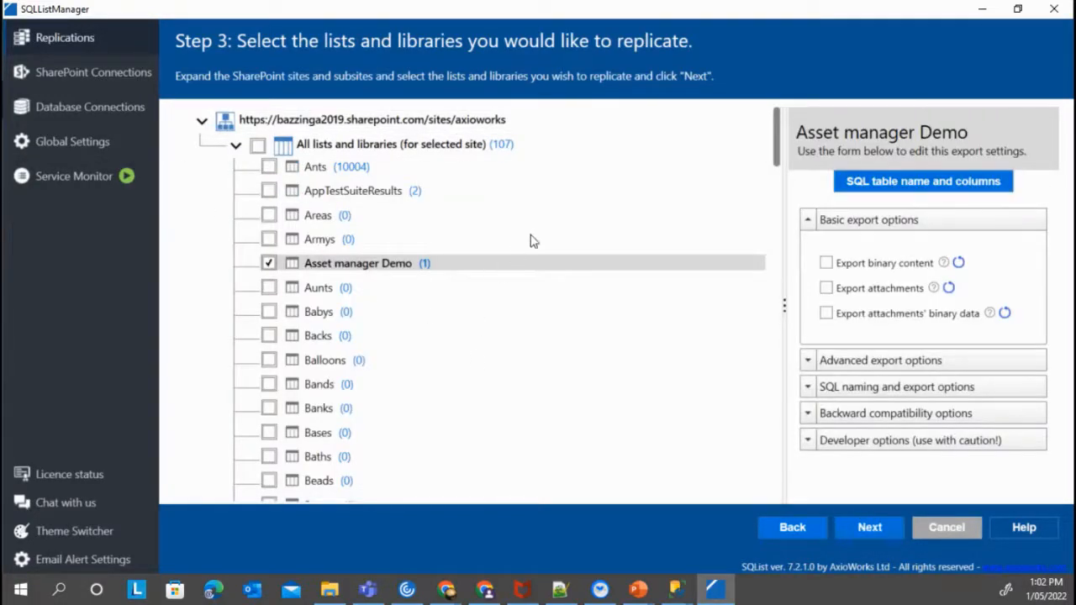
{"action": "left_click", "coordinate": [808, 442]}
{"action": "scroll", "coordinate": [904, 408], "scroll_direction": "down", "scroll_amount": 2}
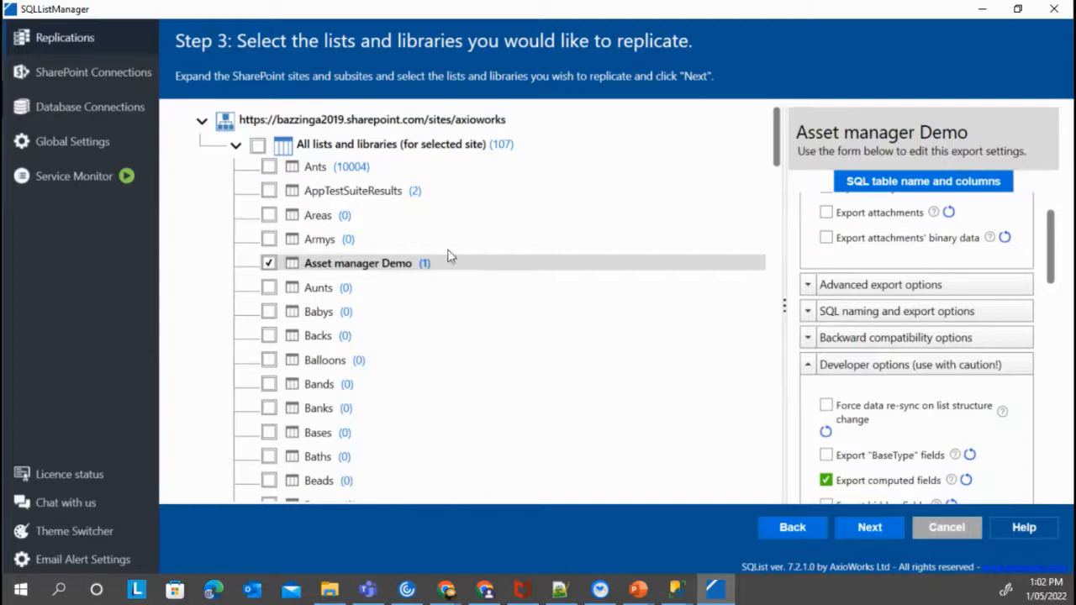
{"action": "left_click", "coordinate": [878, 527]}
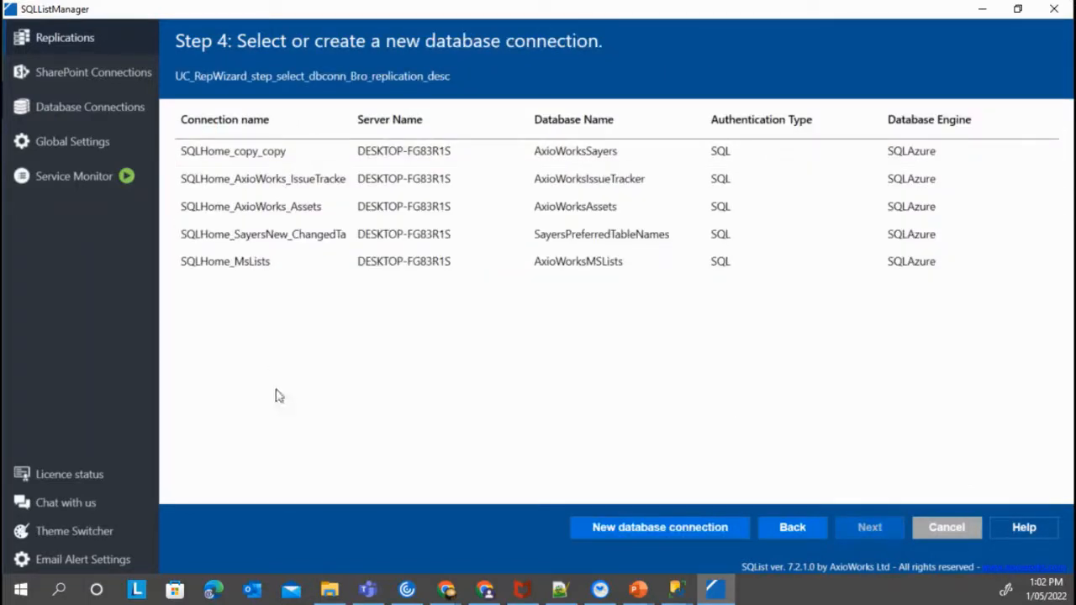
Save a replication named AxioworksAssetsRep targeting the SQLHome_AxioWorks_Assets connection
{"action": "left_click", "coordinate": [628, 211]}
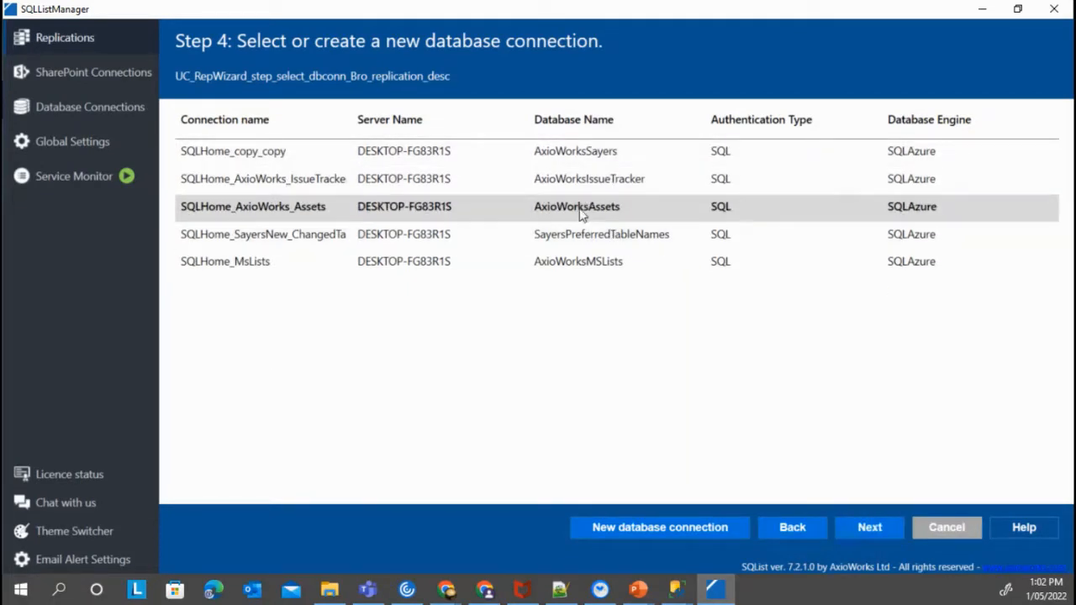
{"action": "left_click", "coordinate": [880, 530]}
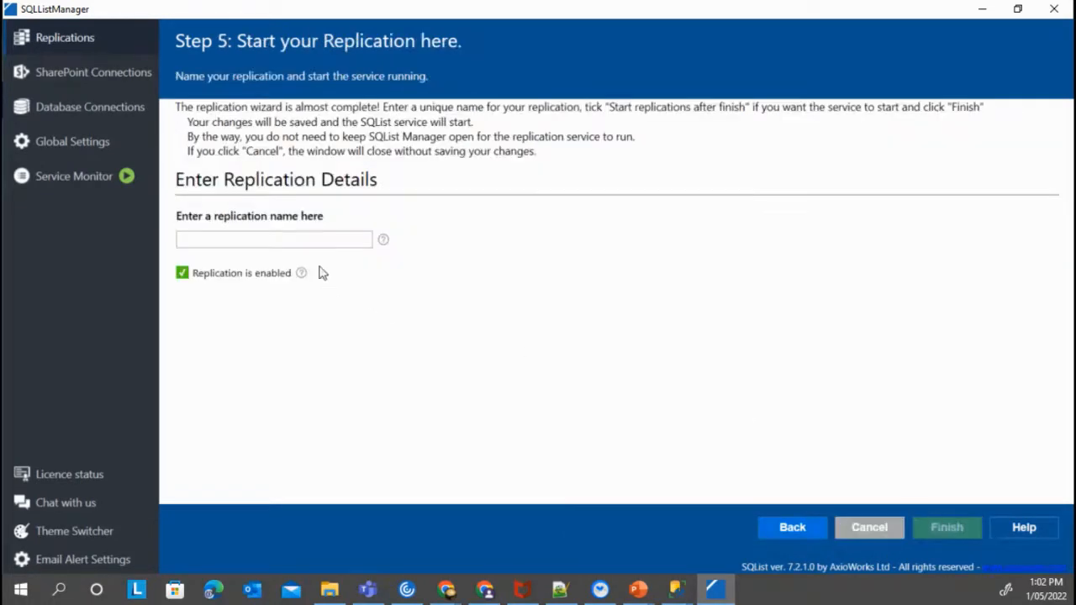
{"action": "type", "text": "AxioworksAssetsRep"}
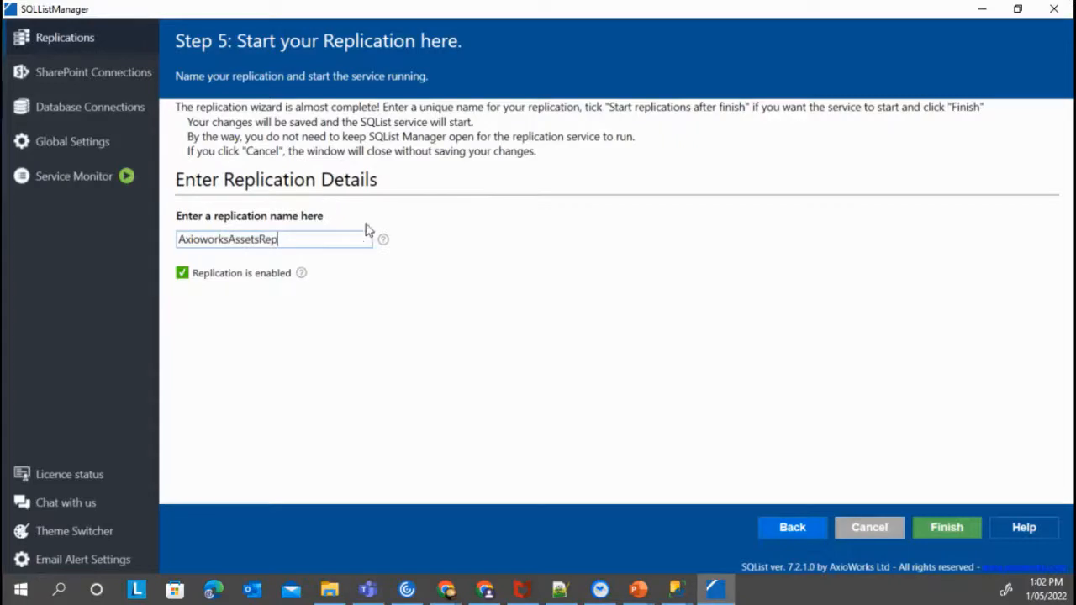
{"action": "left_click", "coordinate": [940, 528]}
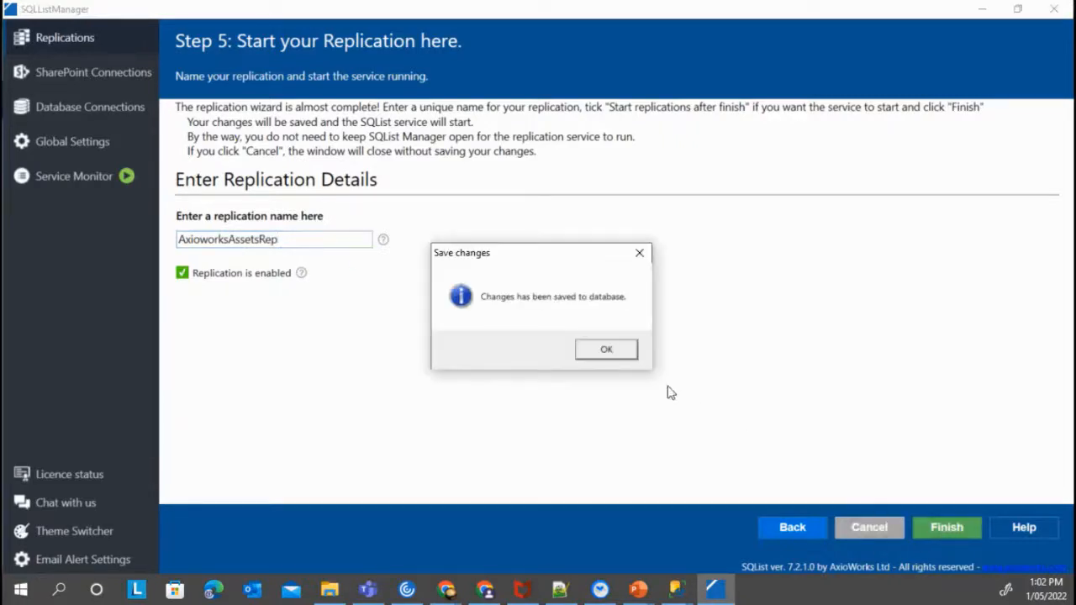
{"action": "left_click", "coordinate": [610, 350]}
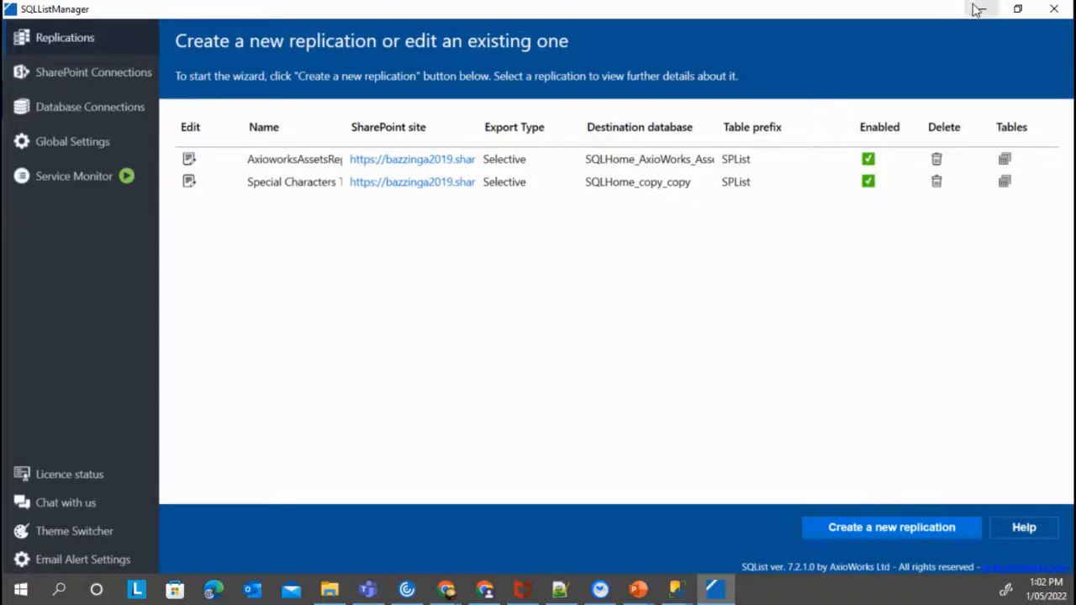
Open dbo.SPList_AssetManagerDemo under AxioWorksAssets > Tables in SSMS, then return to the browser
{"action": "mouse_move", "coordinate": [677, 593]}
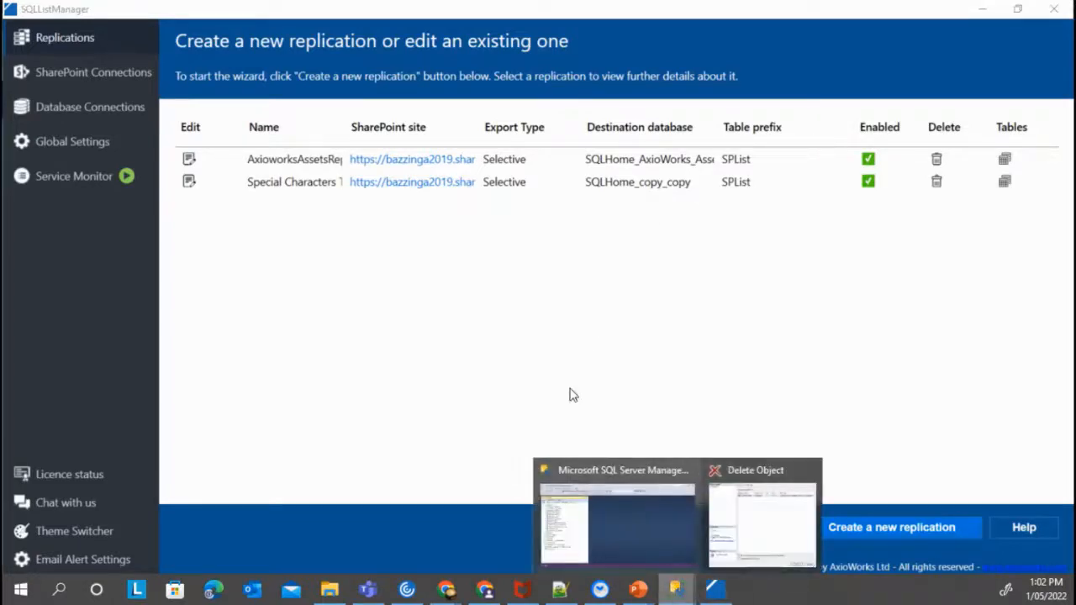
{"action": "left_click", "coordinate": [640, 505]}
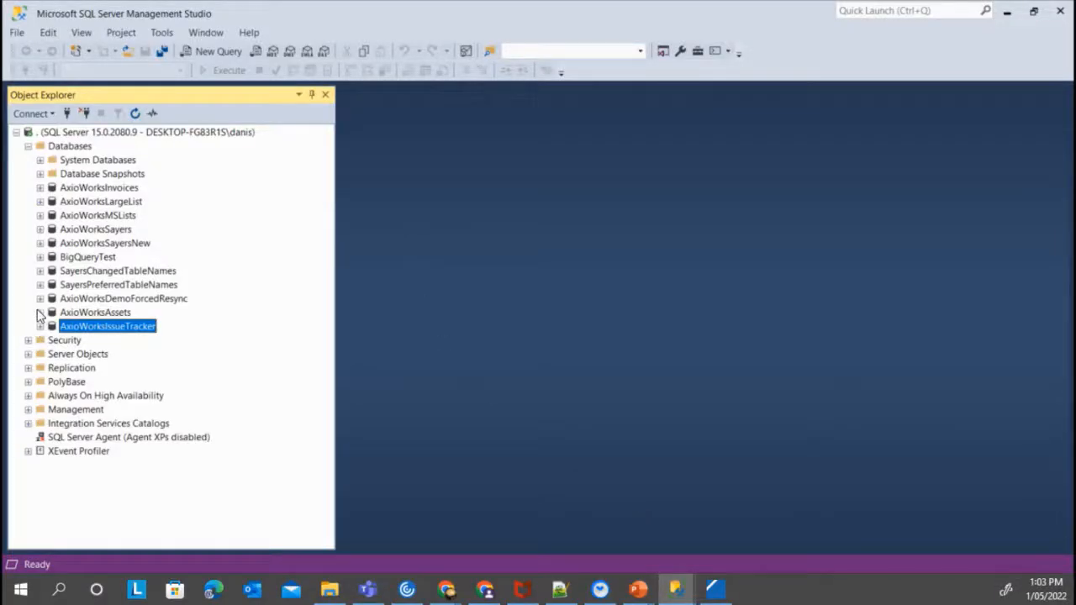
{"action": "left_click", "coordinate": [38, 312]}
{"action": "left_click", "coordinate": [52, 340]}
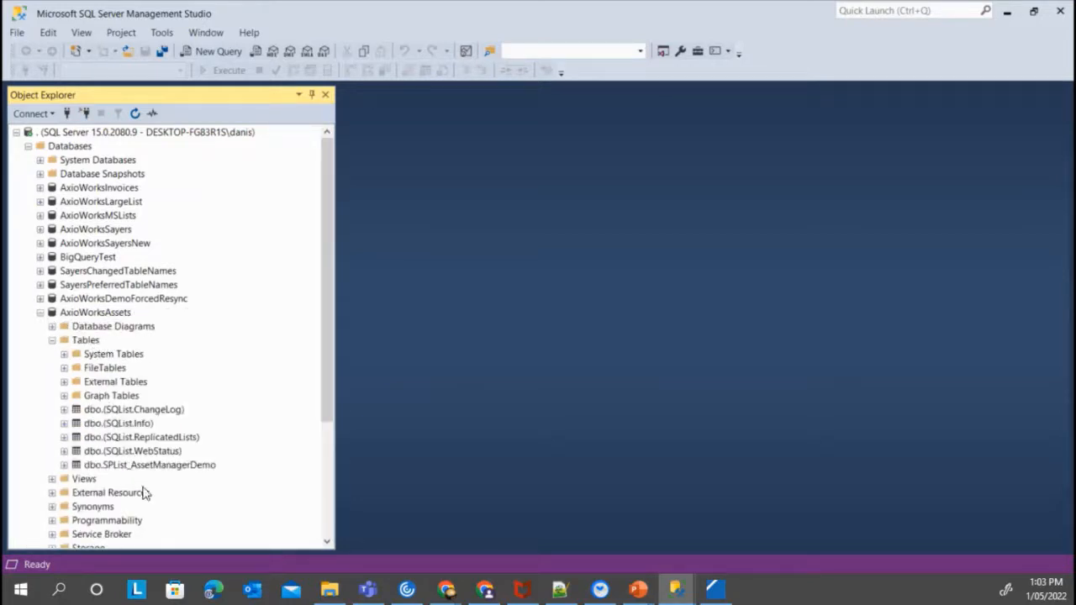
{"action": "left_click", "coordinate": [184, 470]}
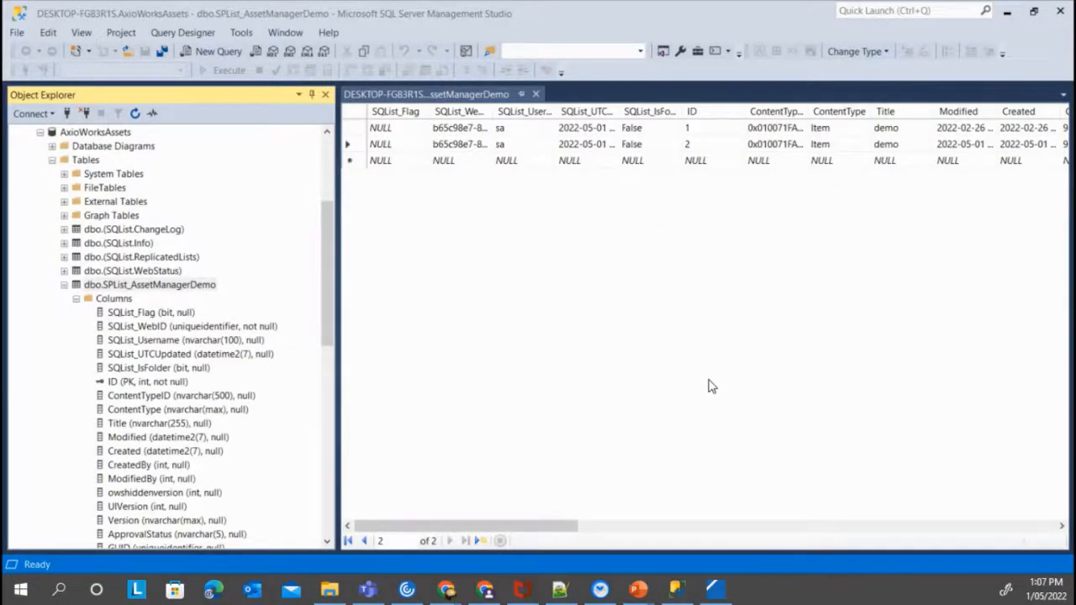
{"action": "key", "text": "alt+Tab"}
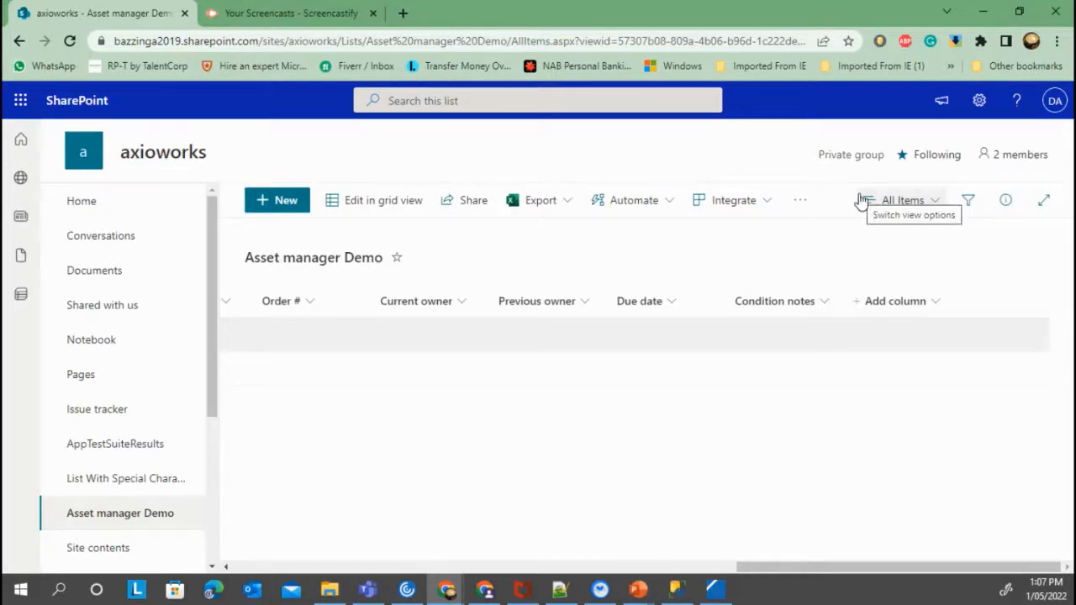
In the Asset manager Demo list settings, start a new column named Calculated of type Calculated
{"action": "left_click", "coordinate": [980, 100]}
{"action": "left_click", "coordinate": [860, 264]}
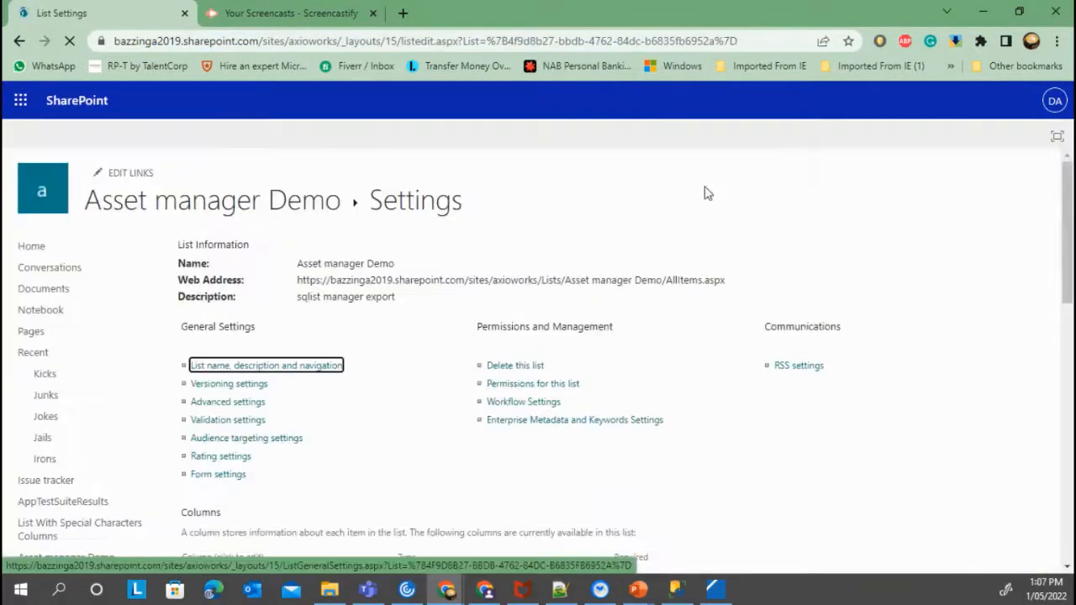
{"action": "scroll", "coordinate": [228, 433], "scroll_direction": "down", "scroll_amount": 5}
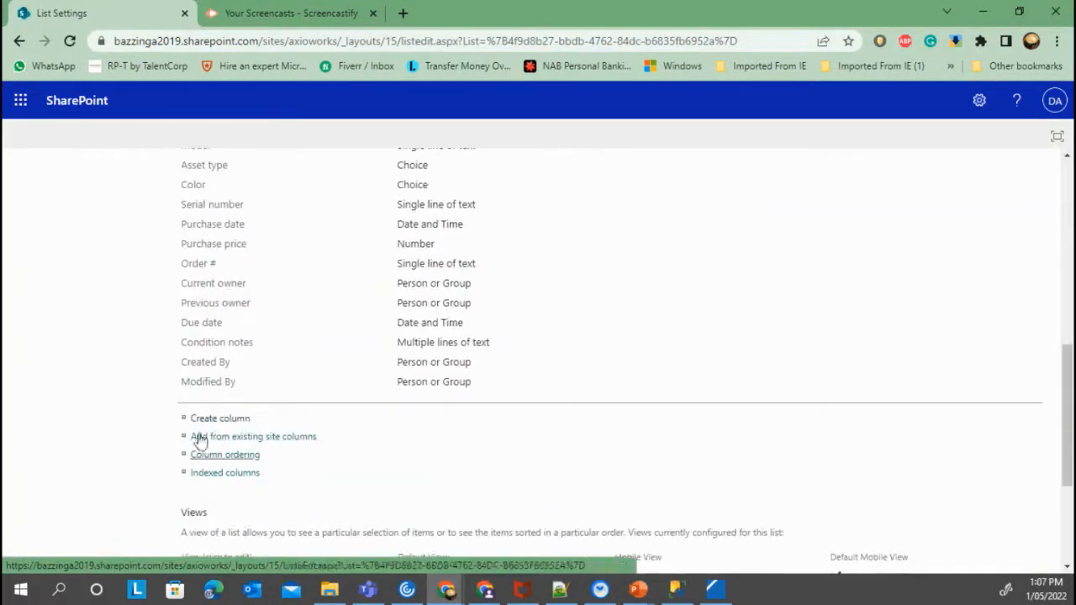
{"action": "left_click", "coordinate": [208, 429]}
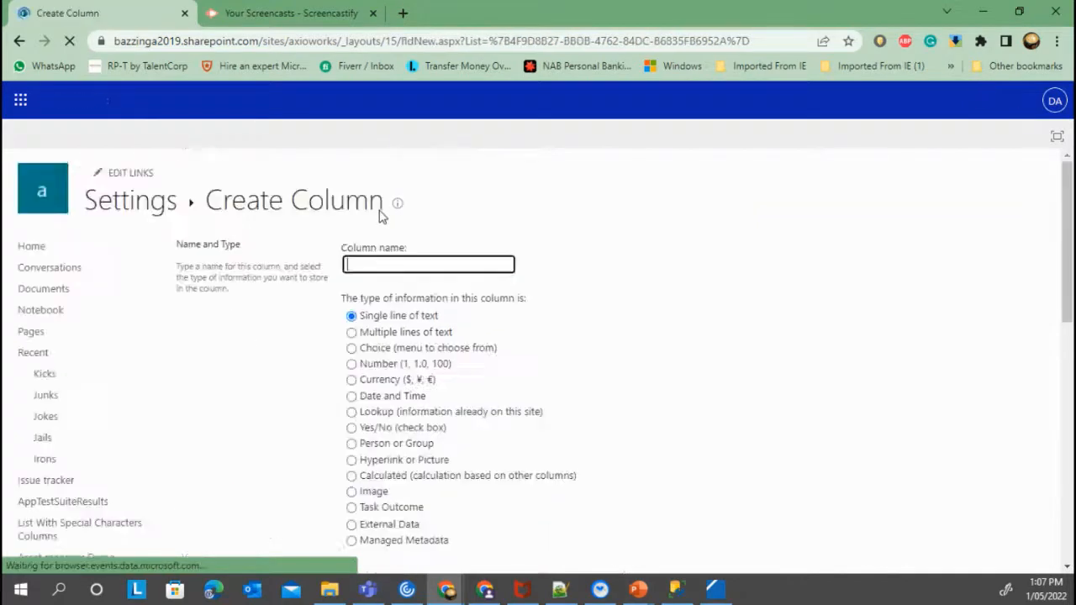
{"action": "type", "text": "Calculated"}
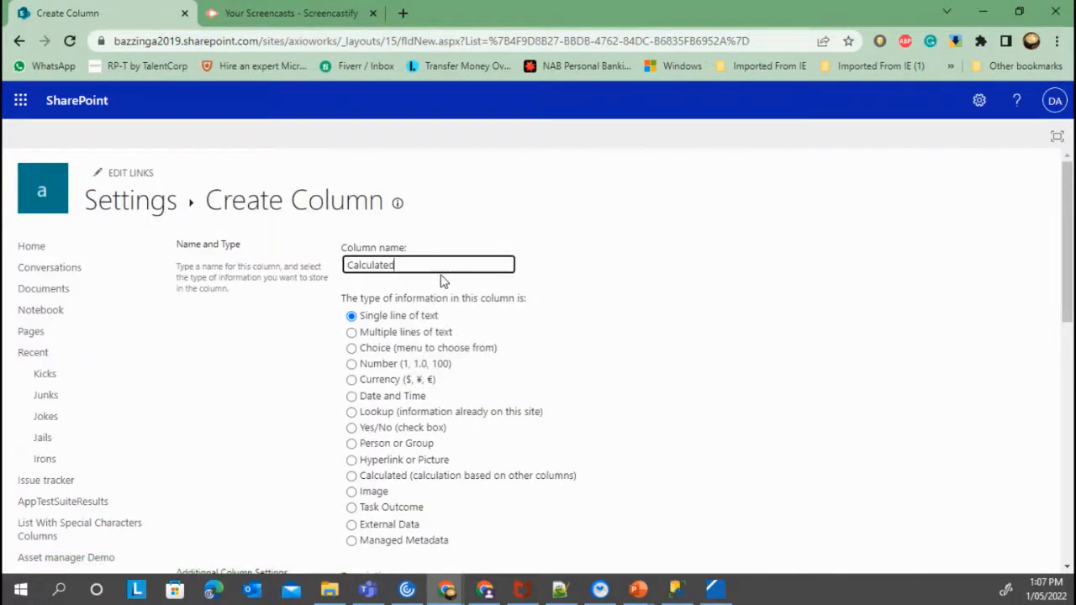
{"action": "scroll", "coordinate": [409, 315], "scroll_direction": "down", "scroll_amount": 2}
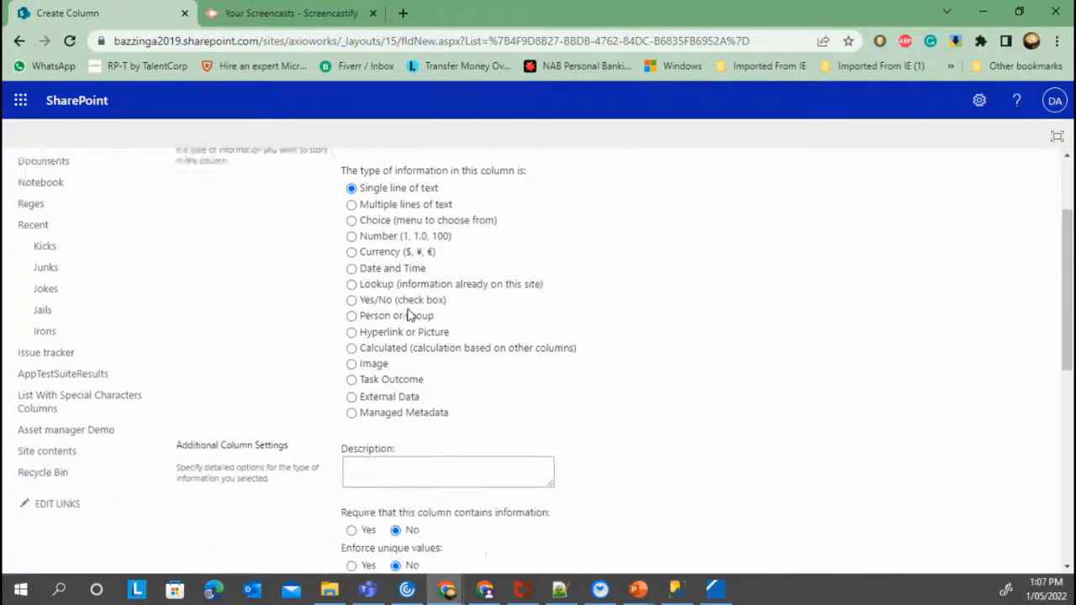
{"action": "left_click", "coordinate": [352, 318]}
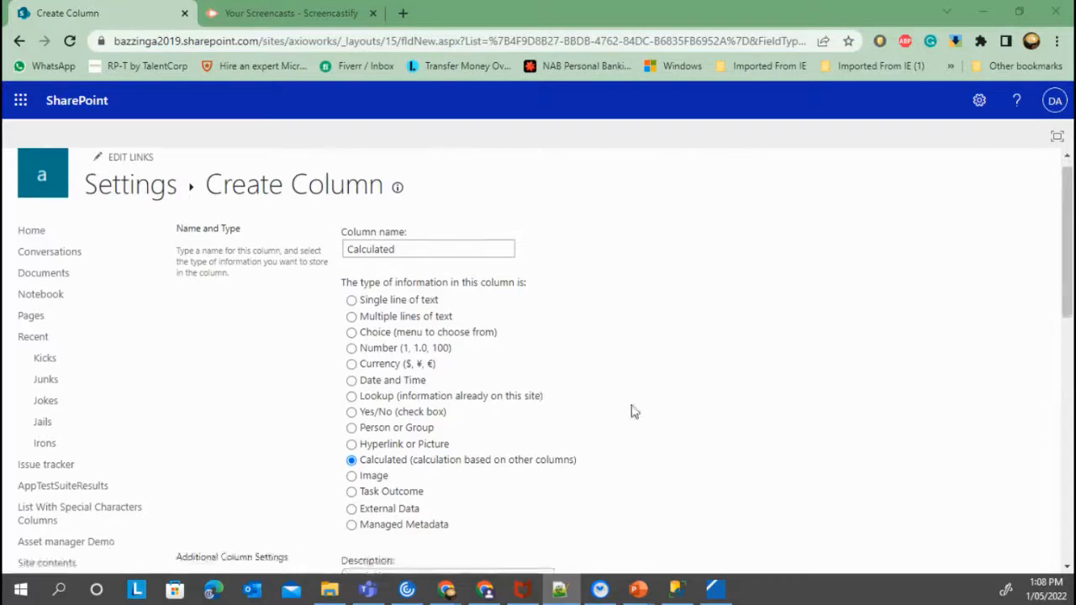
Set the column formula to =CONCATENATE(Title,Status) and save the column
{"action": "scroll", "coordinate": [631, 408], "scroll_direction": "down", "scroll_amount": 5}
{"action": "left_click", "coordinate": [404, 319]}
{"action": "type", "text": "=CONCATENATE(Title,Priority,Status)"}
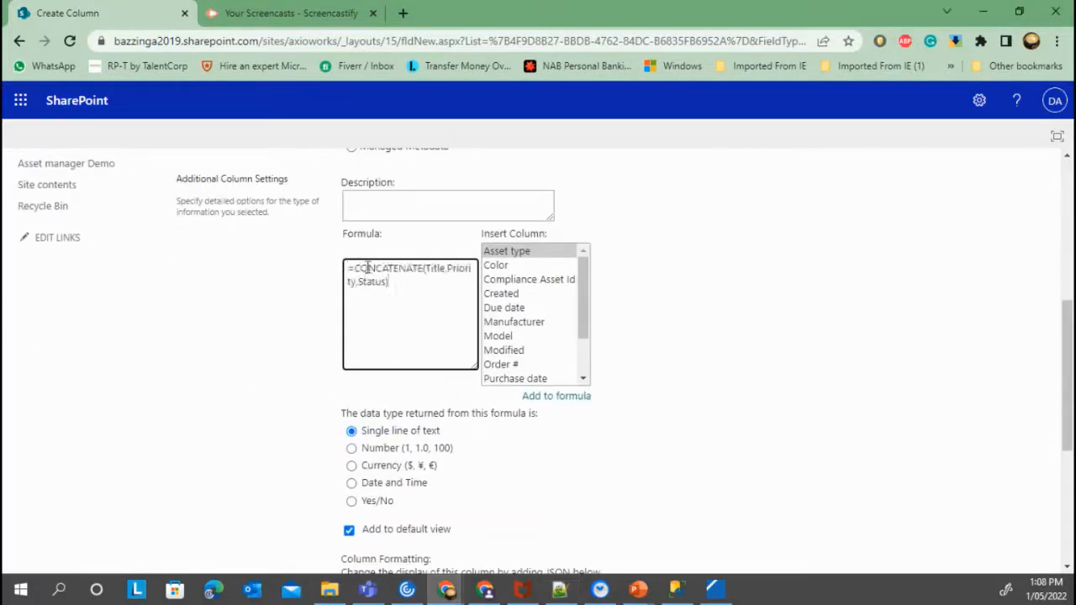
{"action": "double_click", "coordinate": [455, 269]}
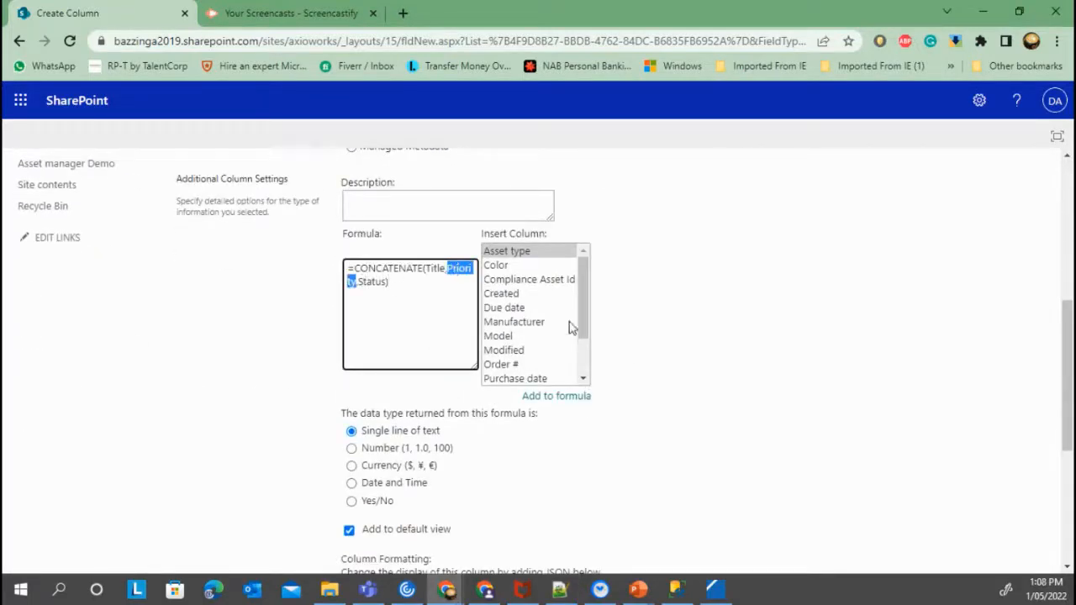
{"action": "key", "text": "BackSpace"}
{"action": "key", "text": "BackSpace"}
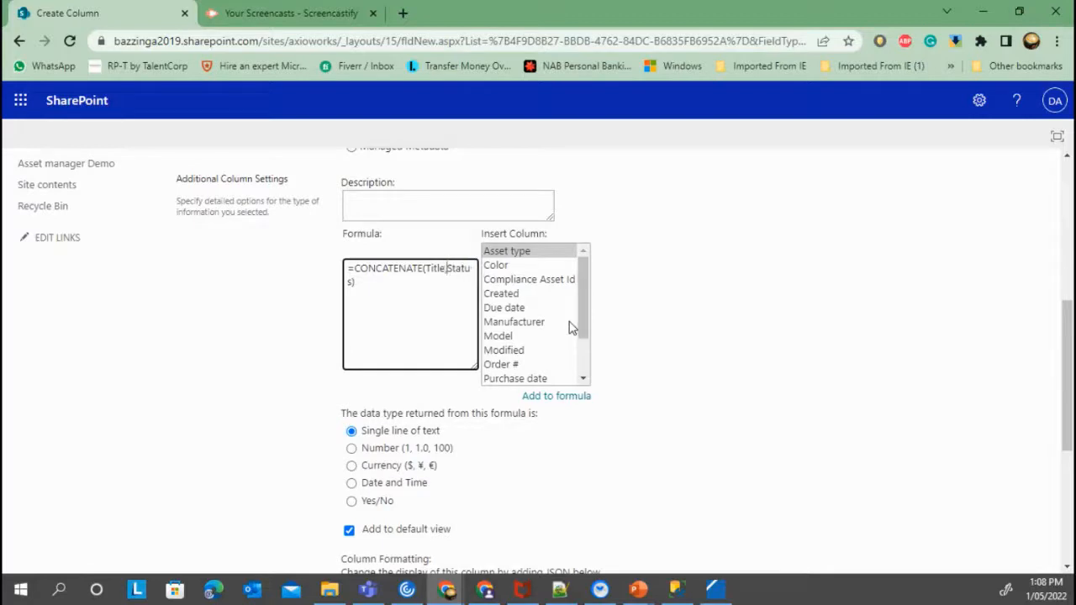
{"action": "scroll", "coordinate": [788, 395], "scroll_direction": "down", "scroll_amount": 4}
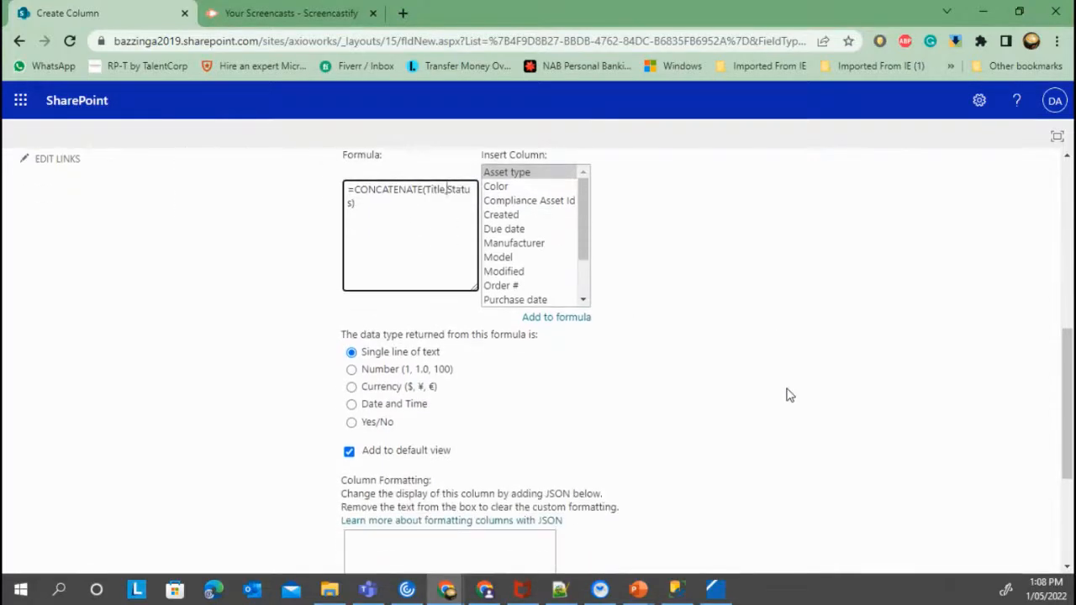
{"action": "left_click", "coordinate": [952, 491]}
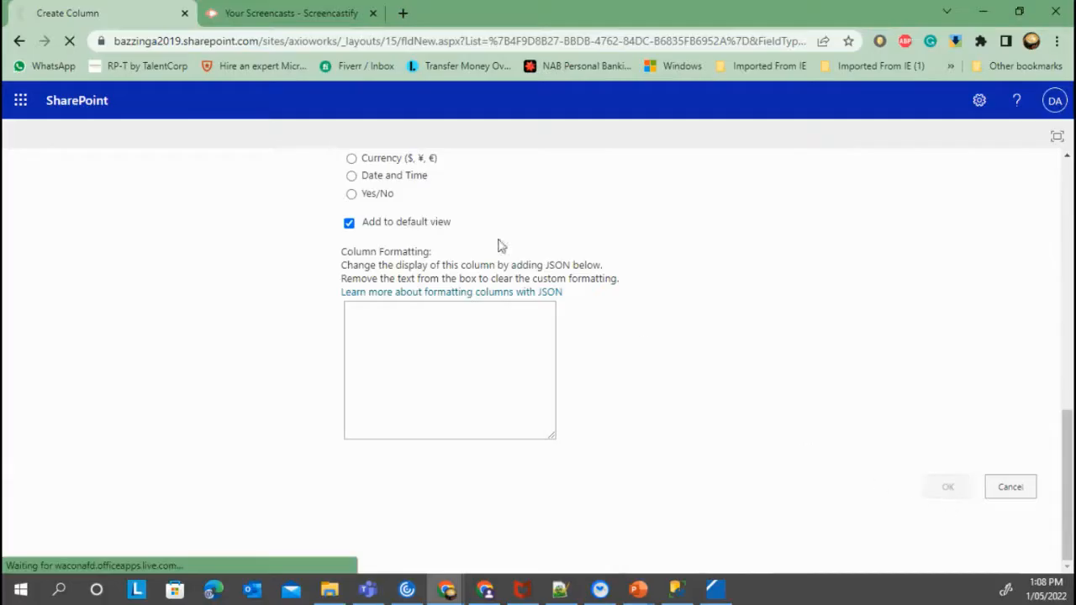
Back in the Asset manager Demo list, check the 'demo Reserved' value, then switch to Management Studio
{"action": "left_click", "coordinate": [185, 204]}
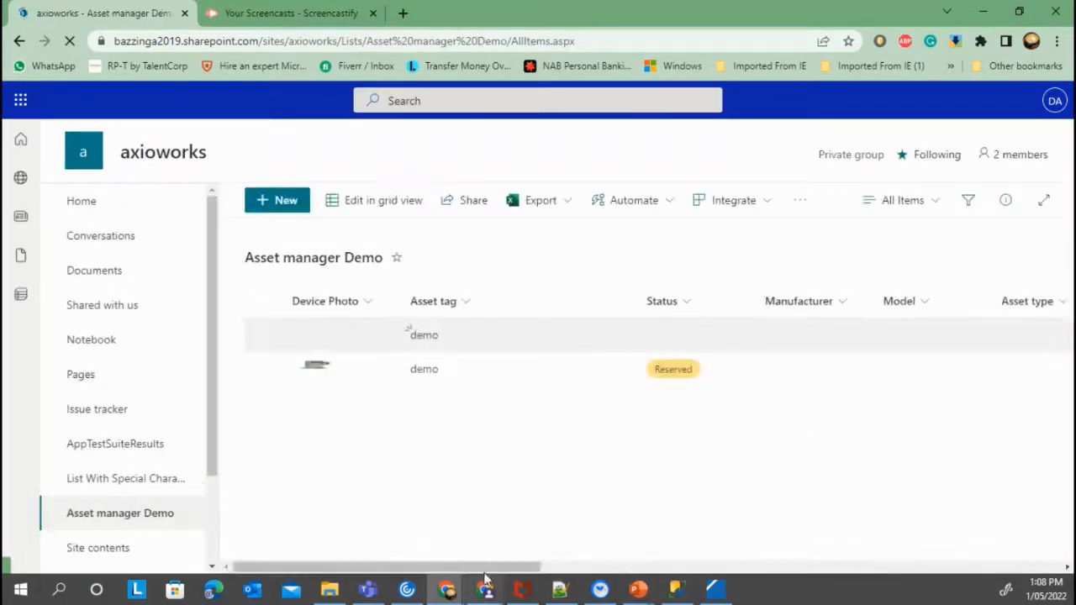
{"action": "left_click_drag", "start_coordinate": [387, 567], "coordinate": [1067, 597]}
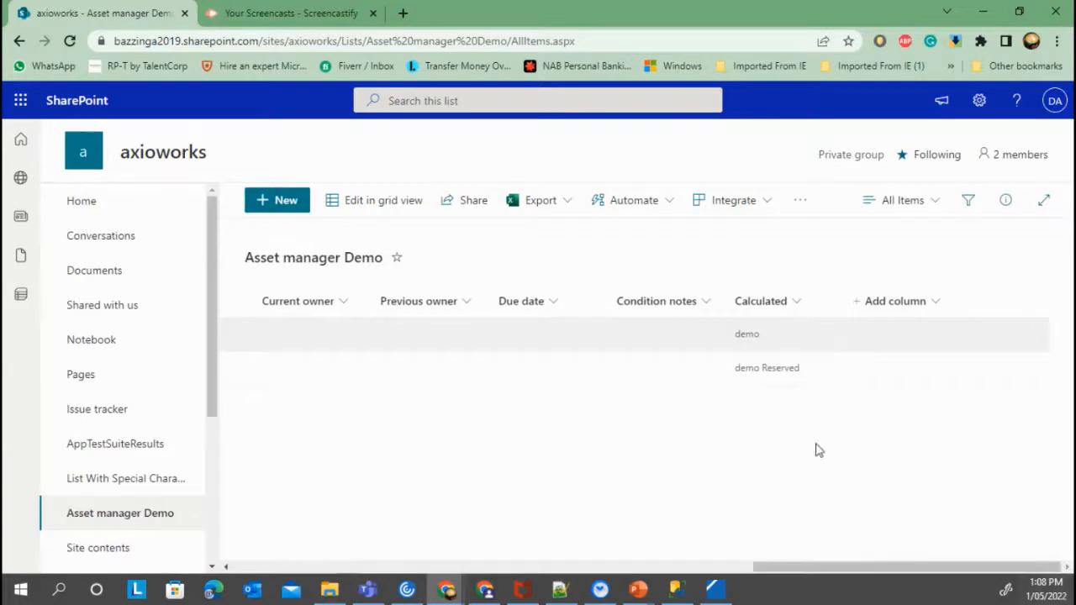
{"action": "left_click_drag", "start_coordinate": [929, 561], "coordinate": [914, 529]}
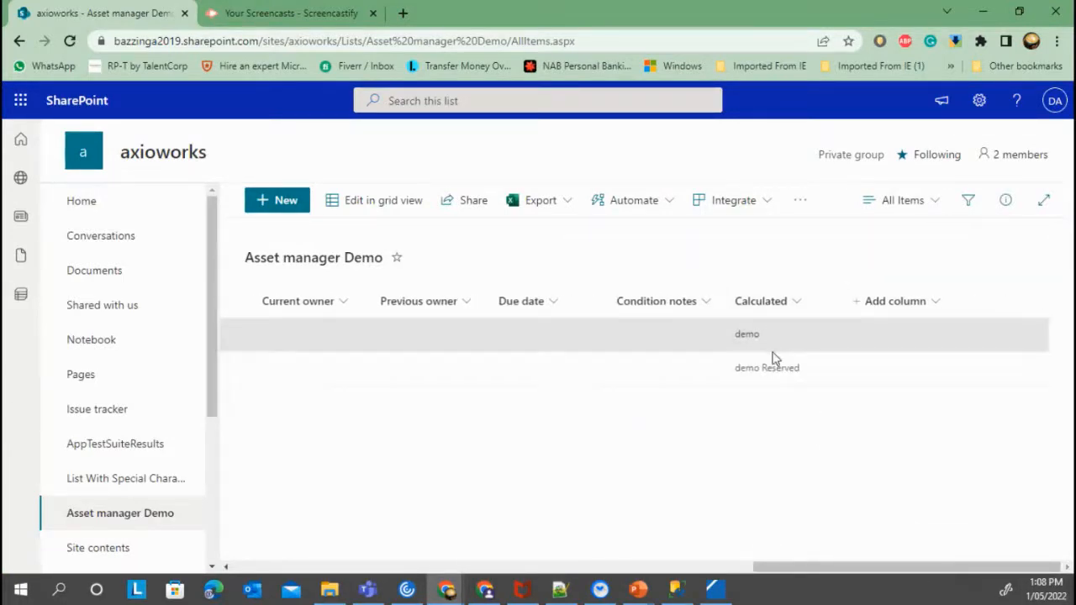
{"action": "left_click", "coordinate": [675, 592]}
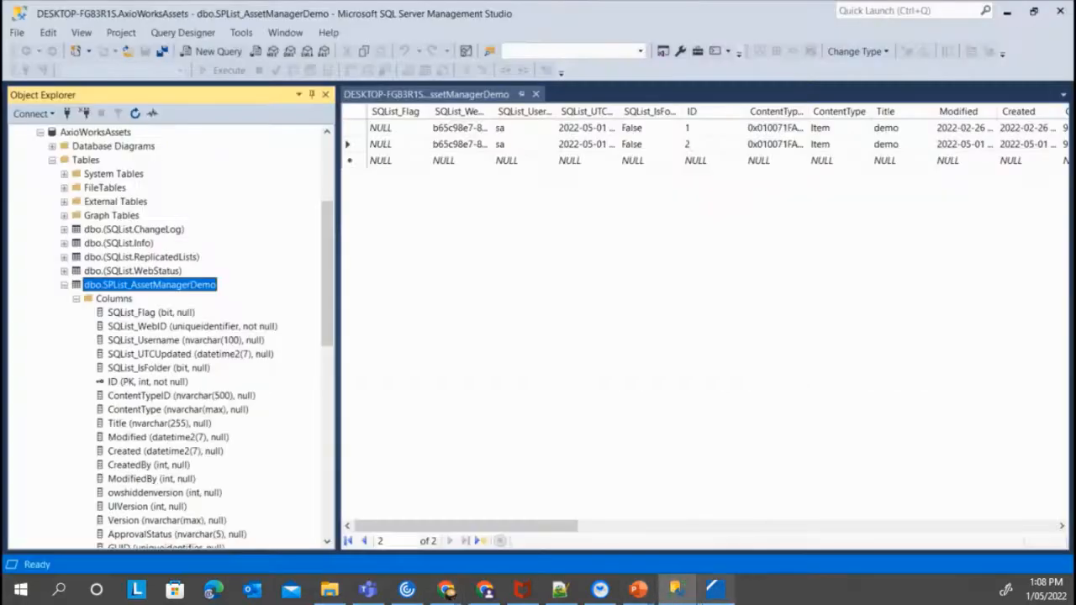
Refresh dbo.SPList_AssetManagerDemo and select its new Calculated (nvarchar(max), null) column
{"action": "right_click", "coordinate": [179, 280]}
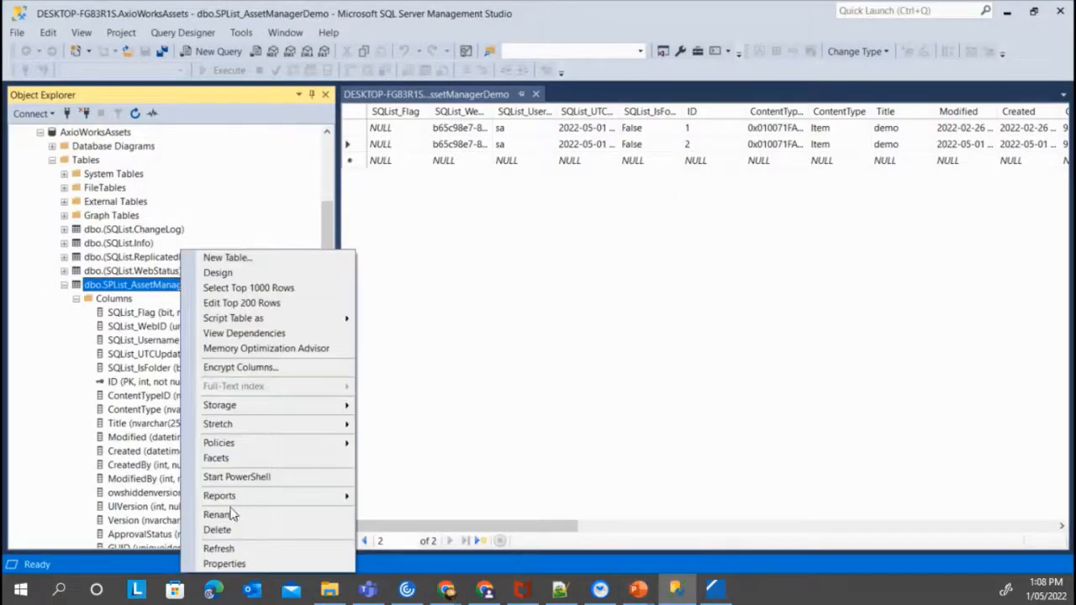
{"action": "left_click", "coordinate": [238, 547]}
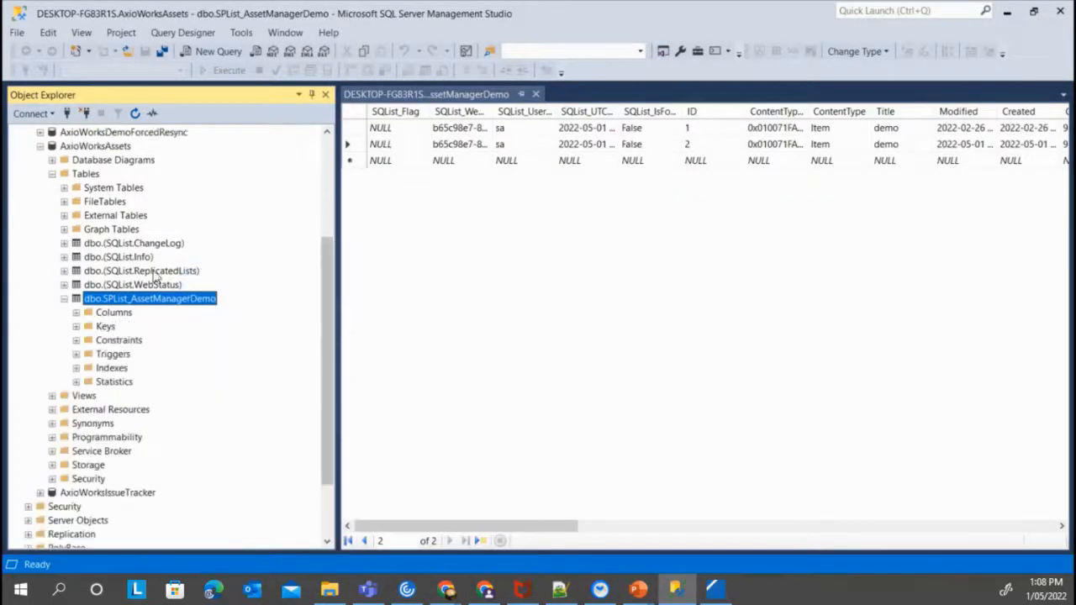
{"action": "left_click", "coordinate": [77, 313]}
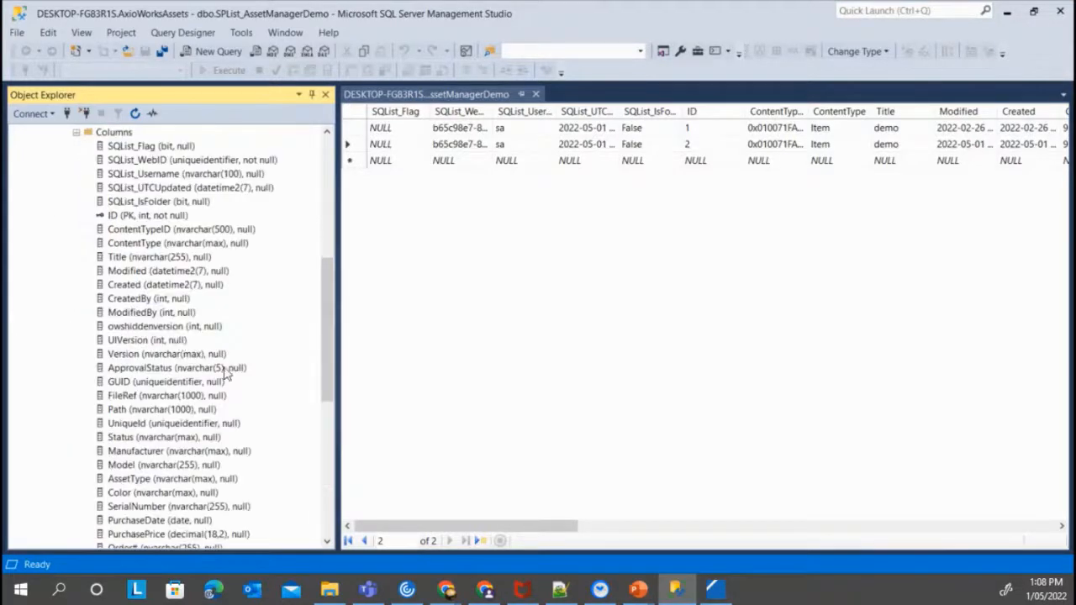
{"action": "scroll", "coordinate": [218, 379], "scroll_direction": "down", "scroll_amount": 3}
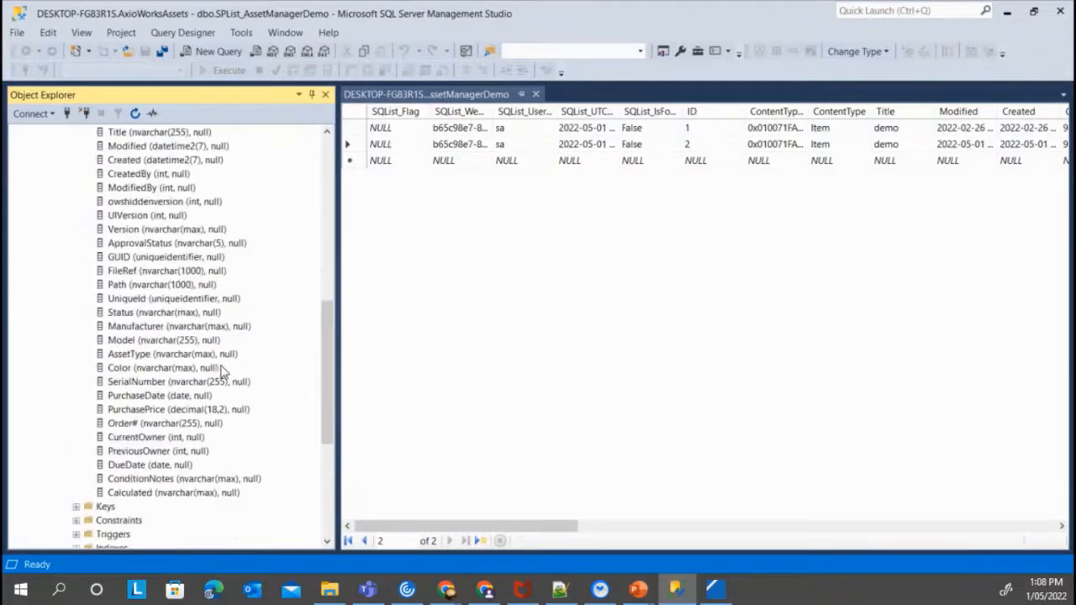
{"action": "left_click", "coordinate": [188, 495]}
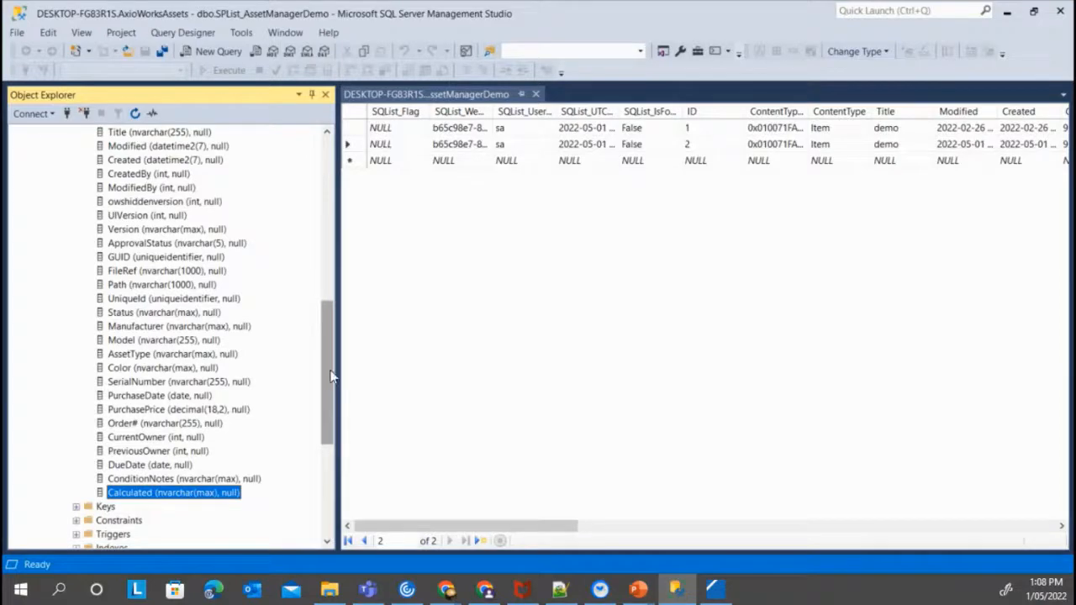
{"action": "left_click_drag", "start_coordinate": [330, 376], "coordinate": [330, 341]}
{"action": "left_click", "coordinate": [765, 211]}
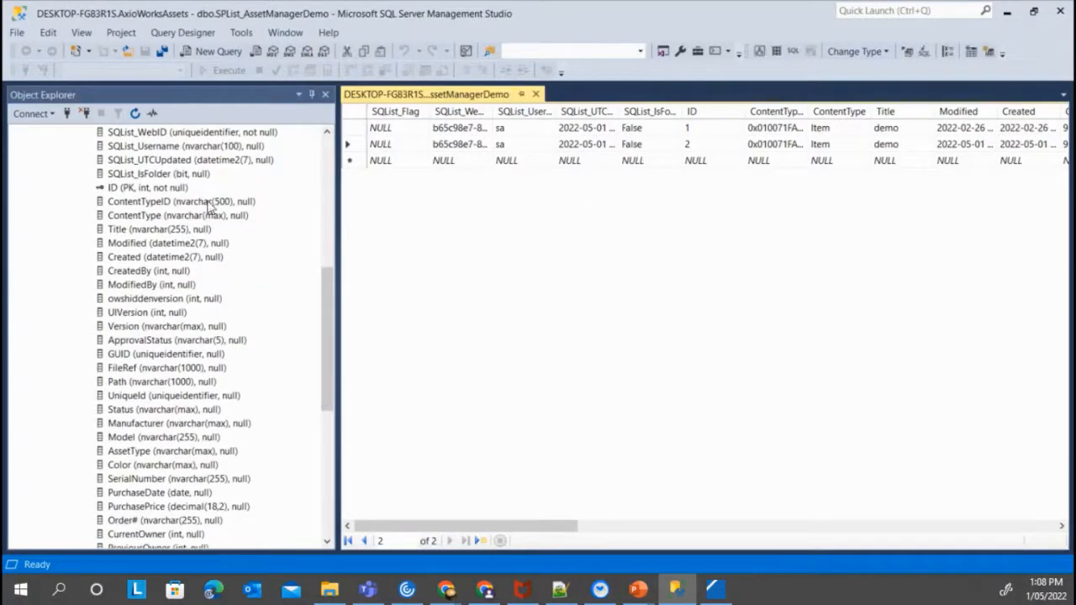
{"action": "scroll", "coordinate": [268, 222], "scroll_direction": "up", "scroll_amount": 9}
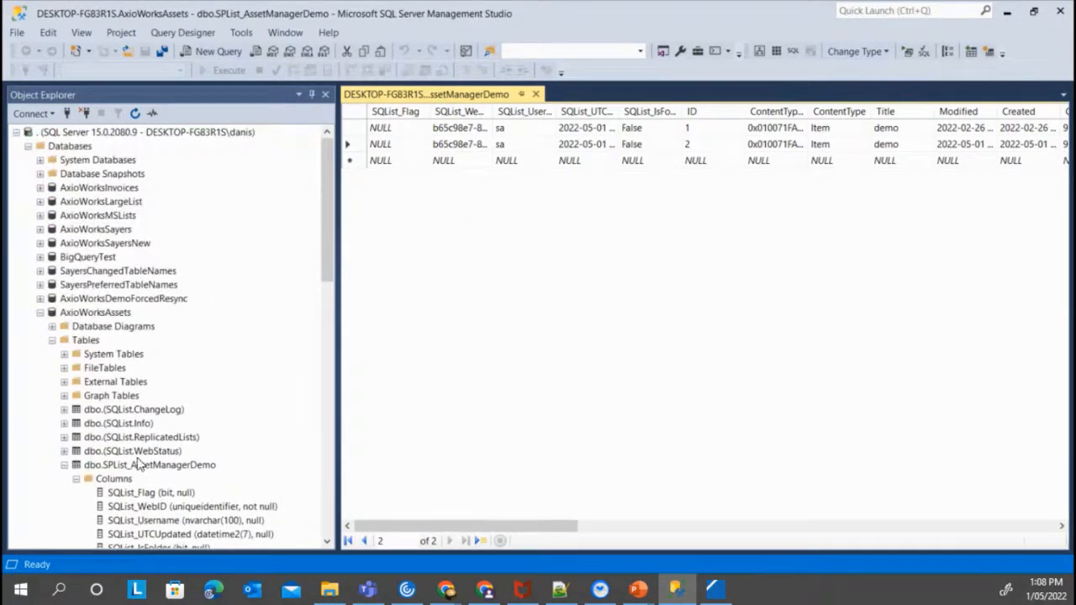
Reload Edit Top 200 Rows to see the Calculated column holding NULL, then switch to SQListManager
{"action": "right_click", "coordinate": [141, 465]}
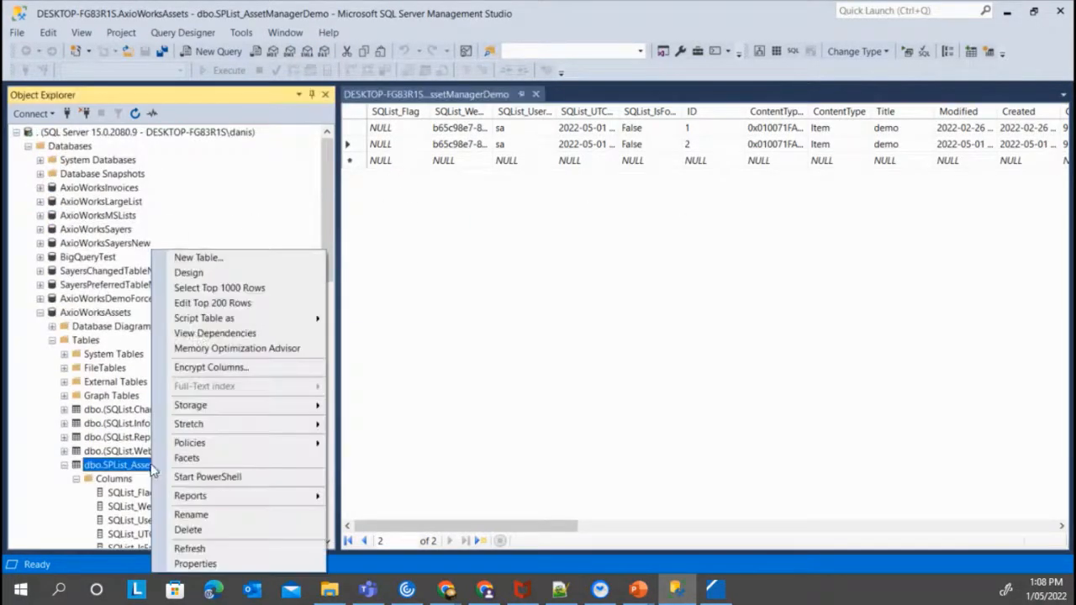
{"action": "left_click", "coordinate": [260, 303]}
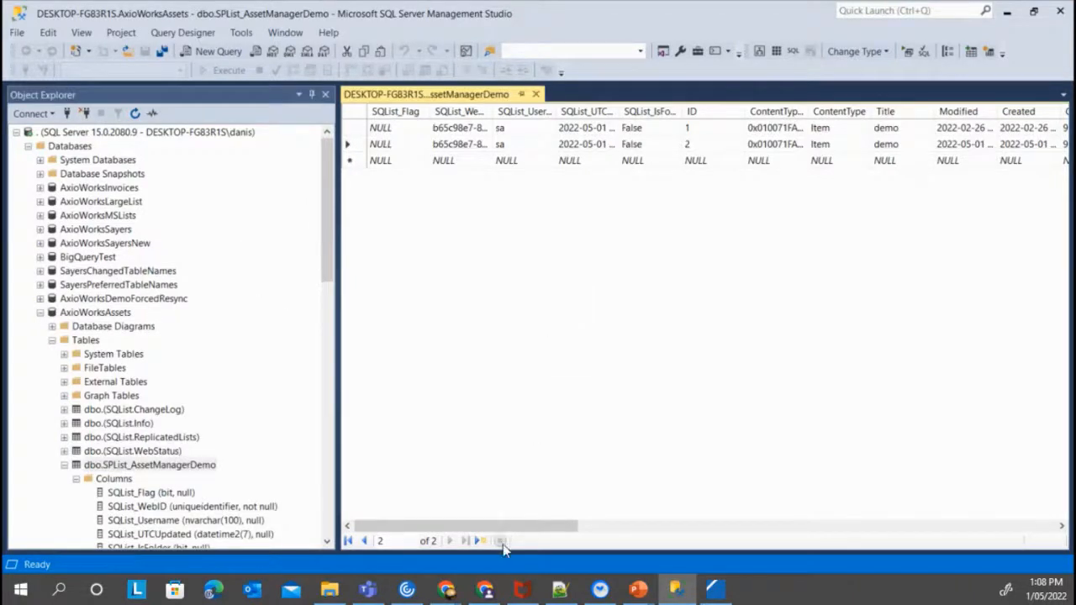
{"action": "left_click_drag", "start_coordinate": [504, 527], "coordinate": [948, 527]}
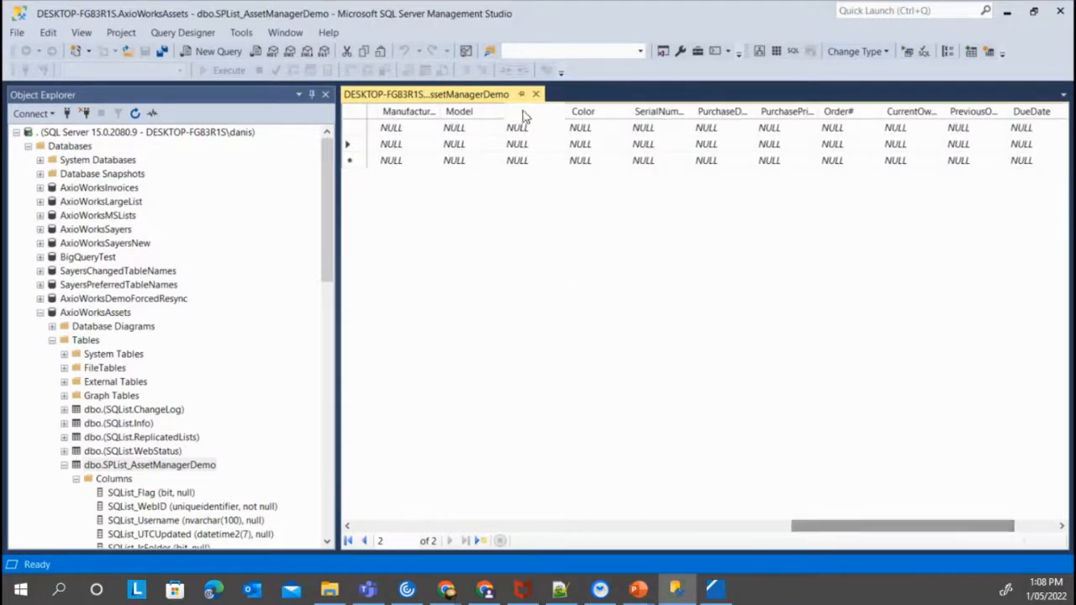
{"action": "left_click", "coordinate": [537, 94]}
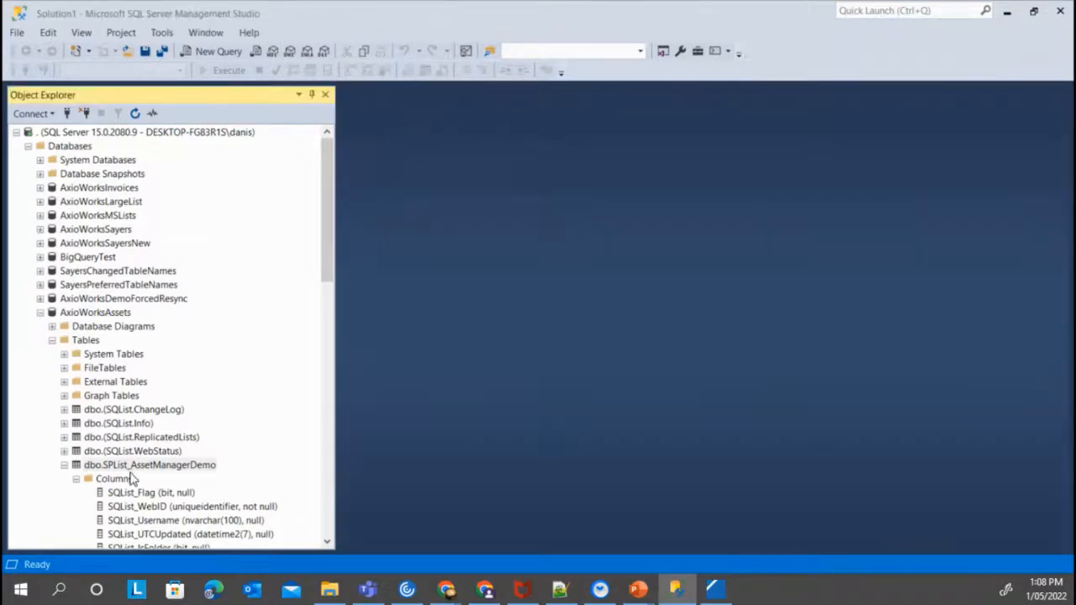
{"action": "right_click", "coordinate": [139, 468]}
{"action": "left_click", "coordinate": [224, 303]}
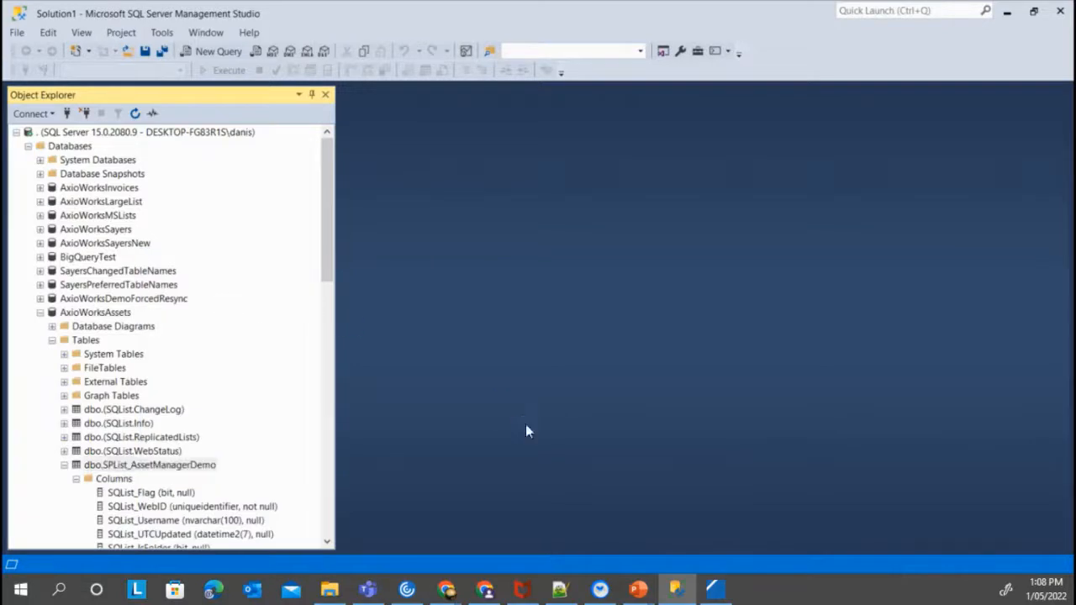
{"action": "left_click_drag", "start_coordinate": [579, 532], "coordinate": [1066, 543]}
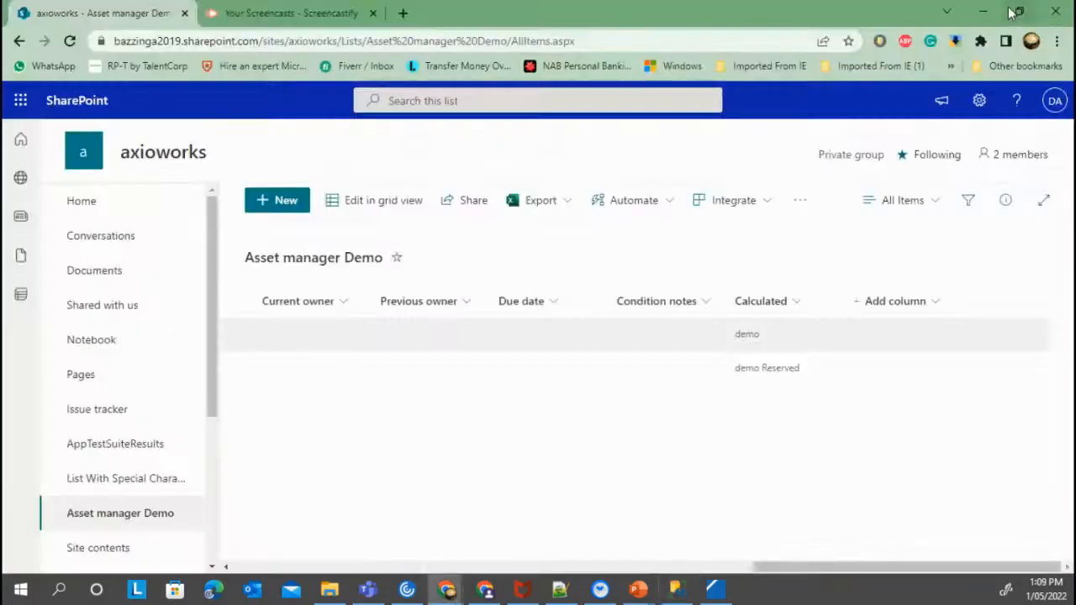
{"action": "left_click", "coordinate": [1007, 11]}
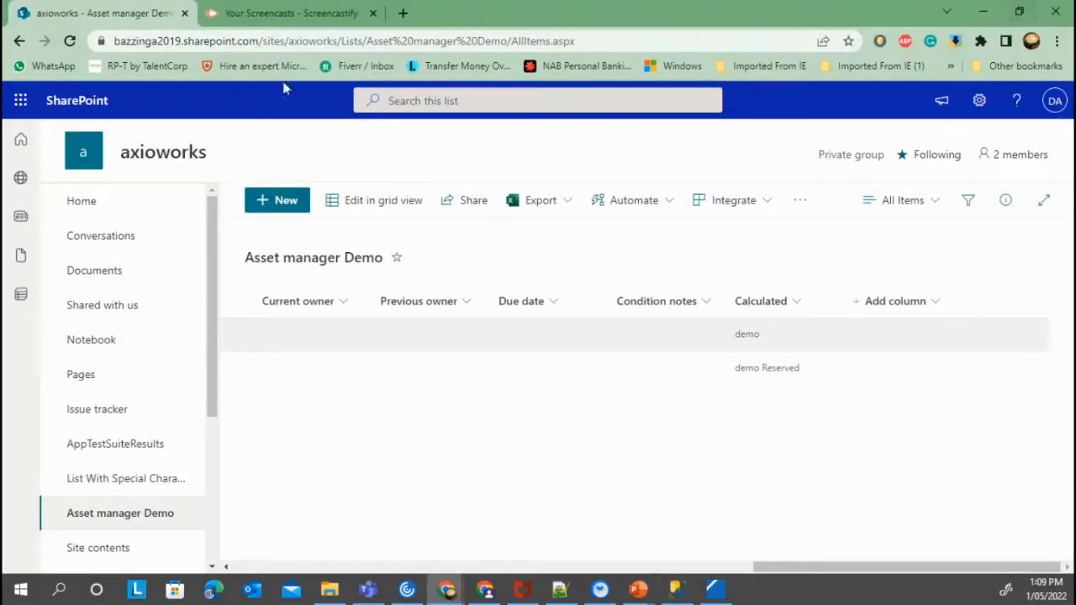
{"action": "left_click", "coordinate": [714, 589]}
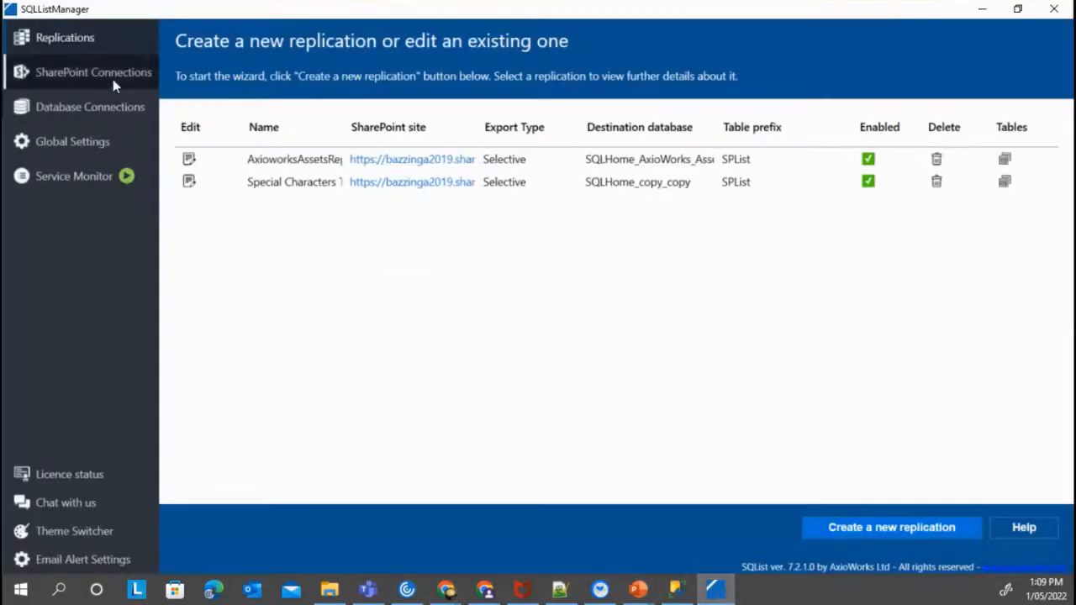
Create a replication on SharePointOnlineAxioWorks with individual list selection and expand all lists and libraries
{"action": "left_click", "coordinate": [871, 528]}
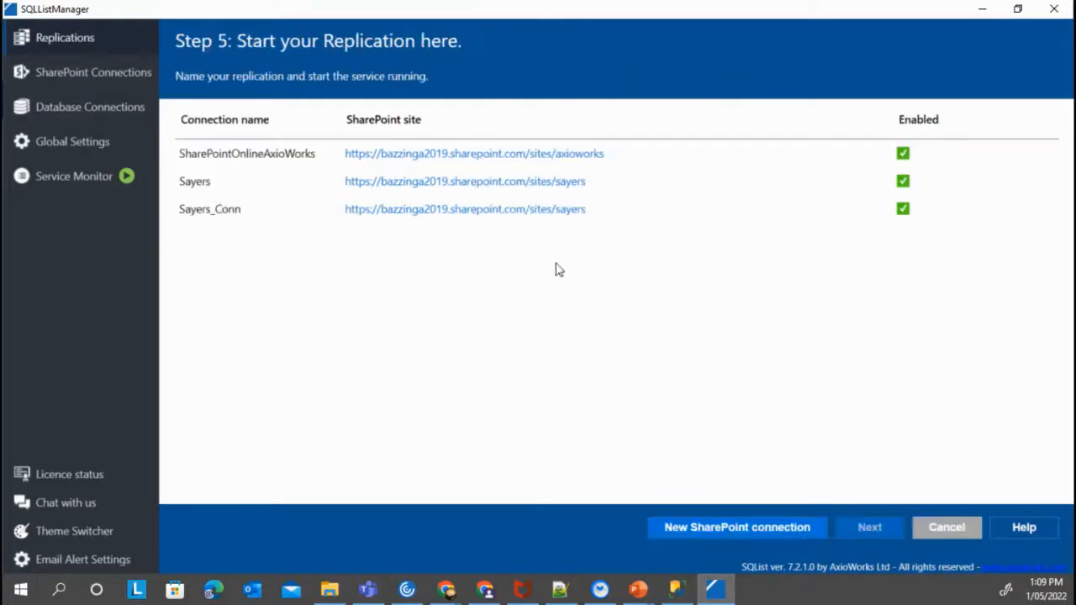
{"action": "left_click", "coordinate": [423, 160]}
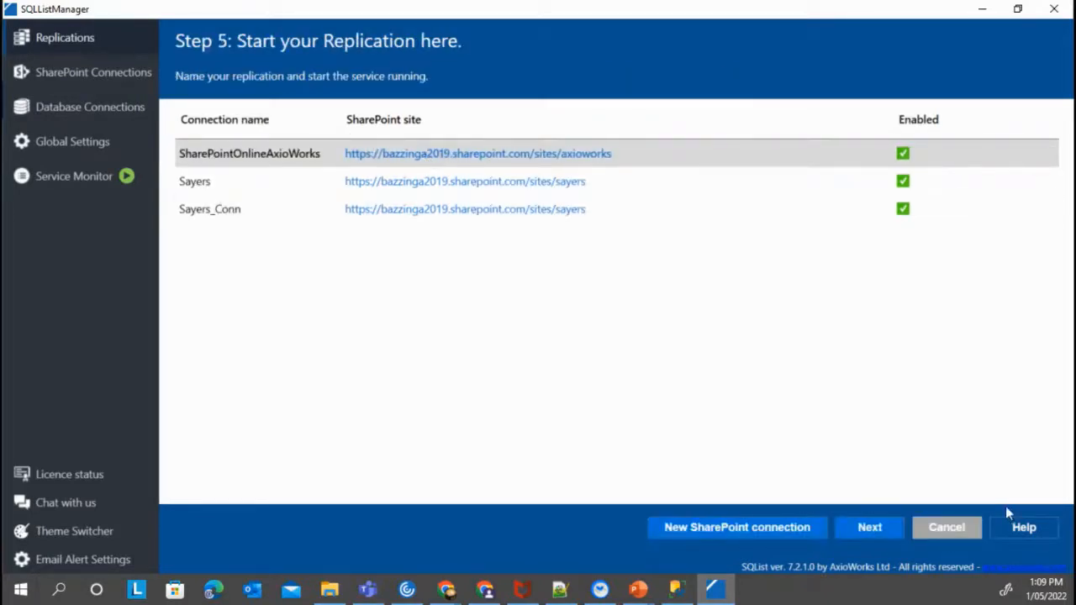
{"action": "left_click", "coordinate": [889, 530]}
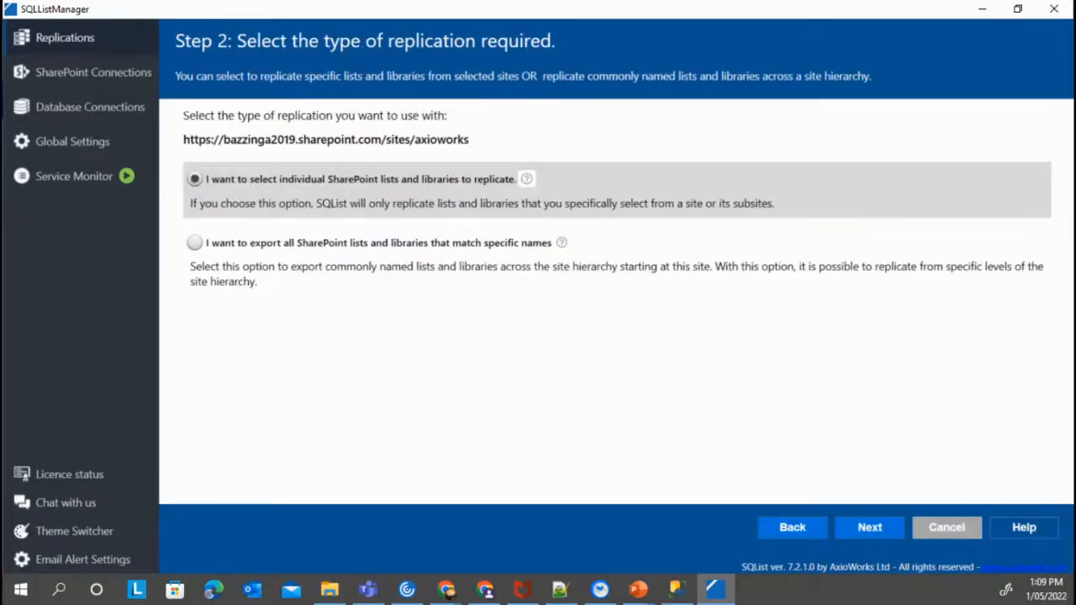
{"action": "left_click", "coordinate": [885, 533]}
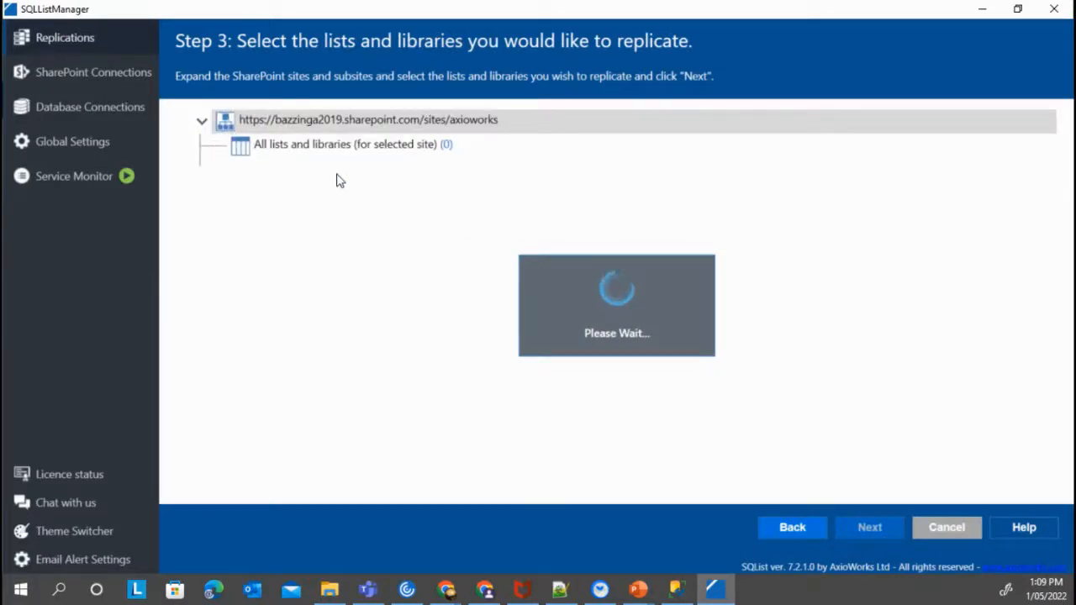
{"action": "left_click", "coordinate": [236, 147]}
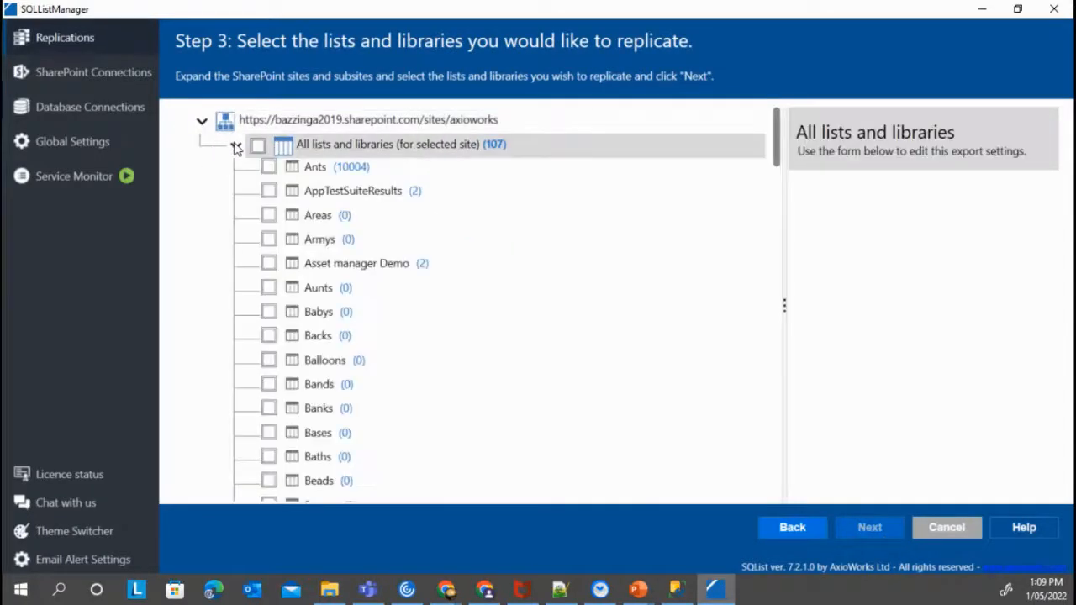
Tick the Issue tracker list, enable Force data re-sync on list structure change, and continue
{"action": "left_click", "coordinate": [235, 145]}
{"action": "left_click", "coordinate": [235, 147]}
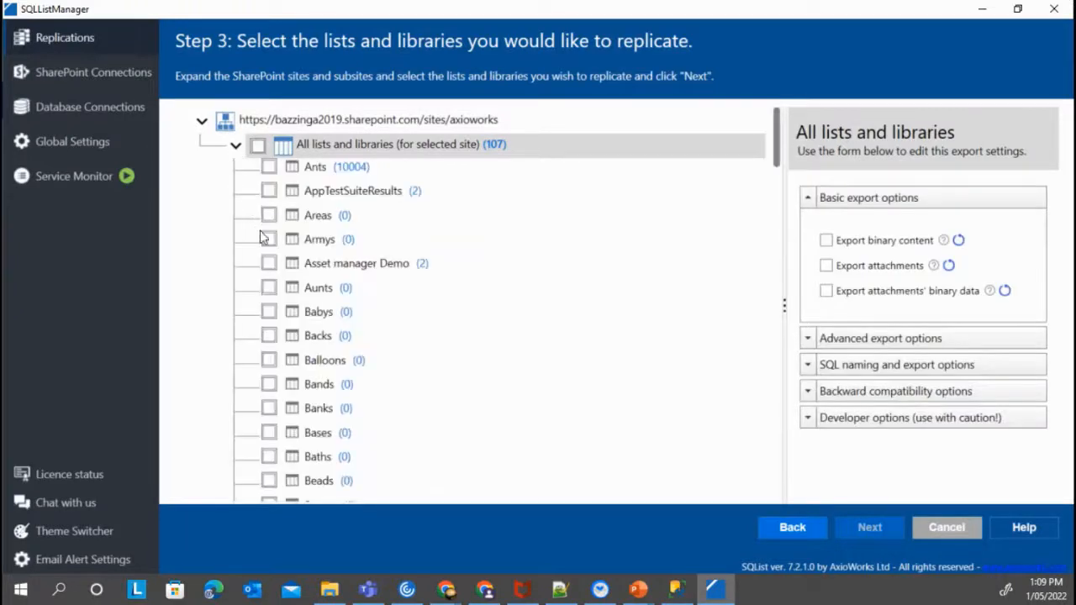
{"action": "scroll", "coordinate": [395, 256], "scroll_direction": "down", "scroll_amount": 10}
{"action": "scroll", "coordinate": [375, 254], "scroll_direction": "down", "scroll_amount": 20}
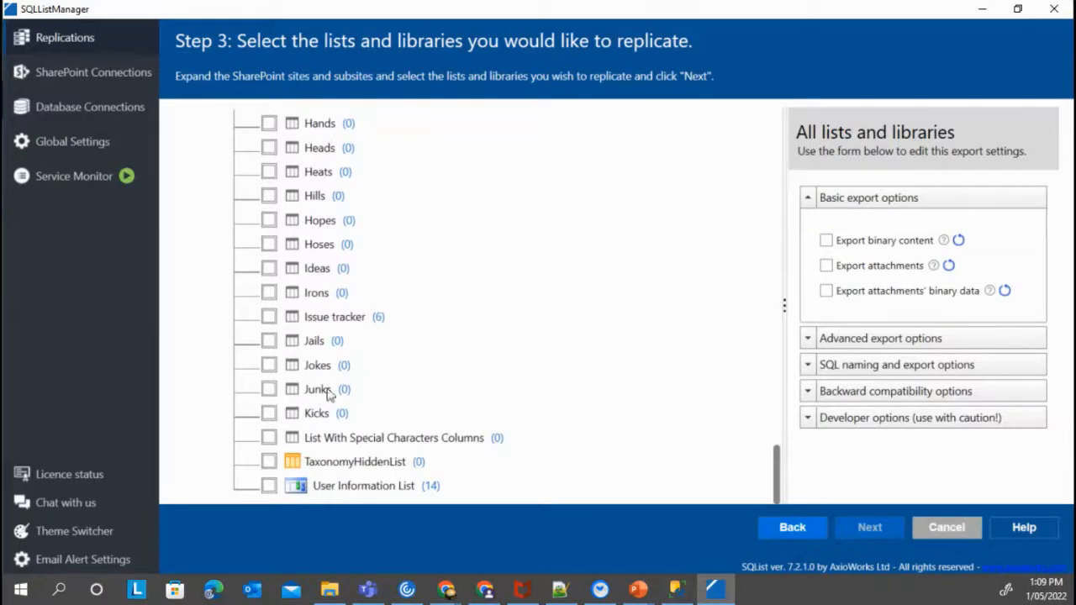
{"action": "left_click", "coordinate": [282, 320]}
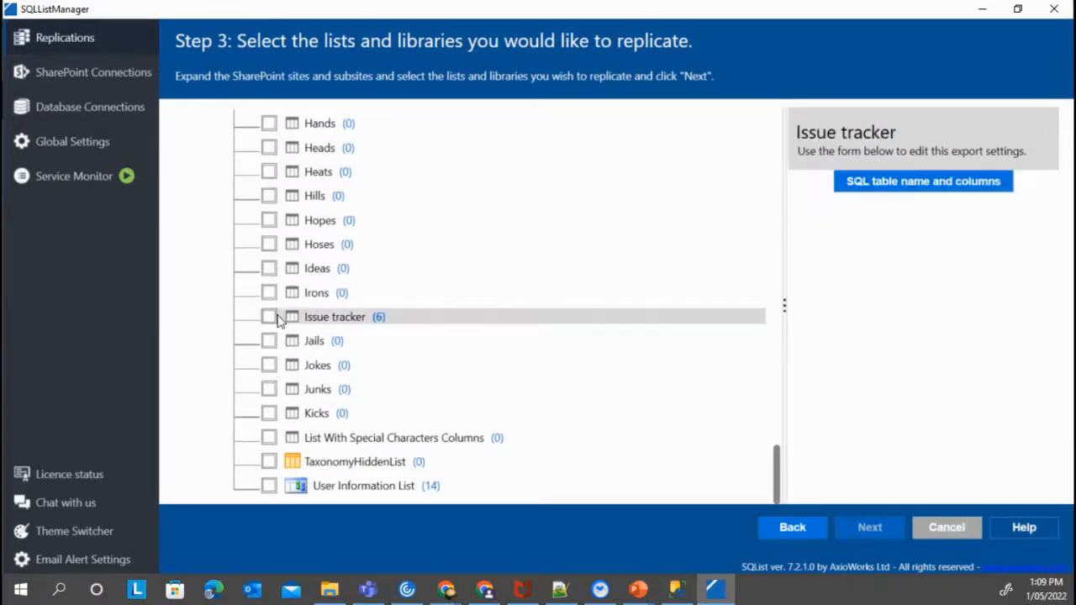
{"action": "left_click", "coordinate": [269, 317]}
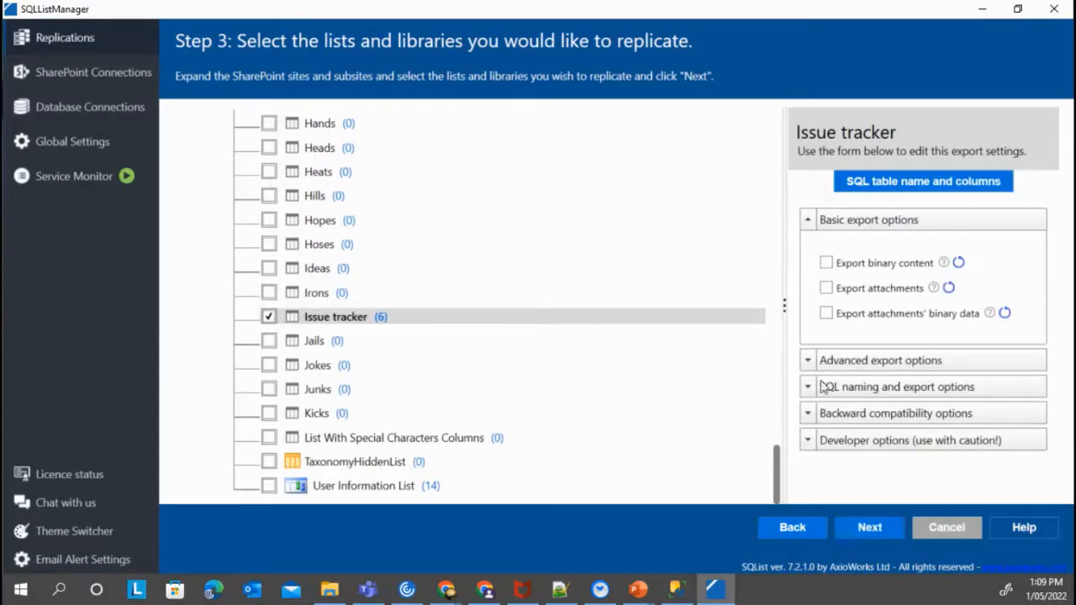
{"action": "left_click", "coordinate": [808, 440]}
{"action": "scroll", "coordinate": [938, 403], "scroll_direction": "down", "scroll_amount": 1}
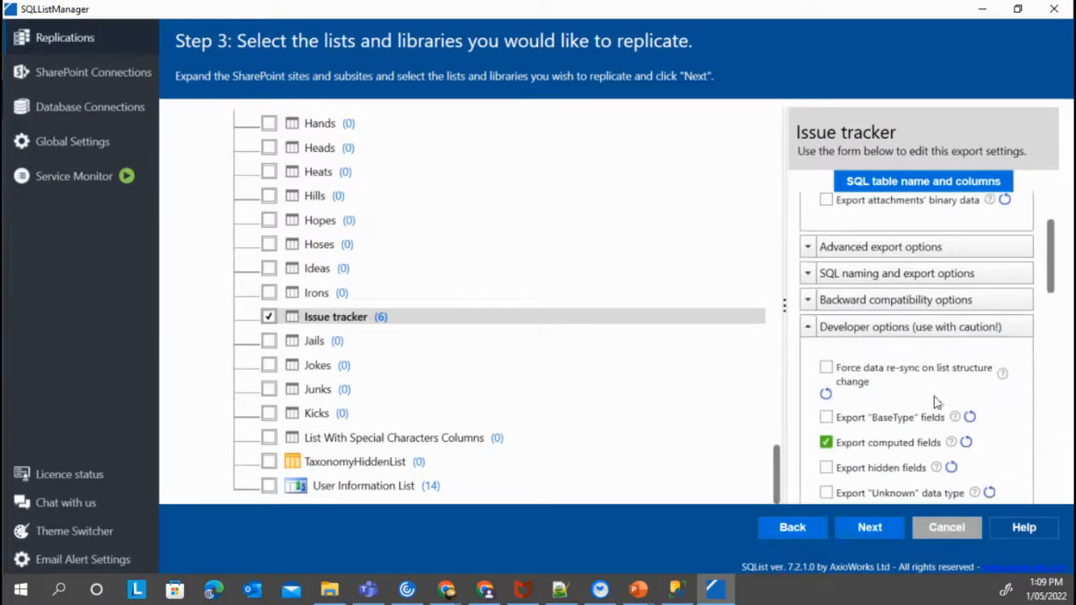
{"action": "left_click", "coordinate": [826, 368]}
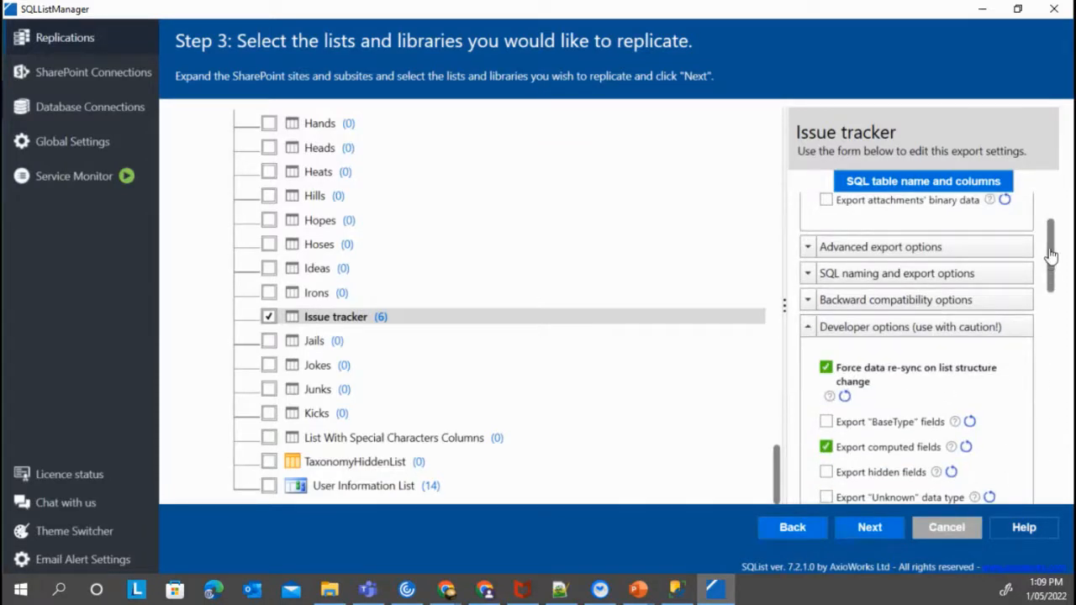
{"action": "left_click", "coordinate": [871, 529]}
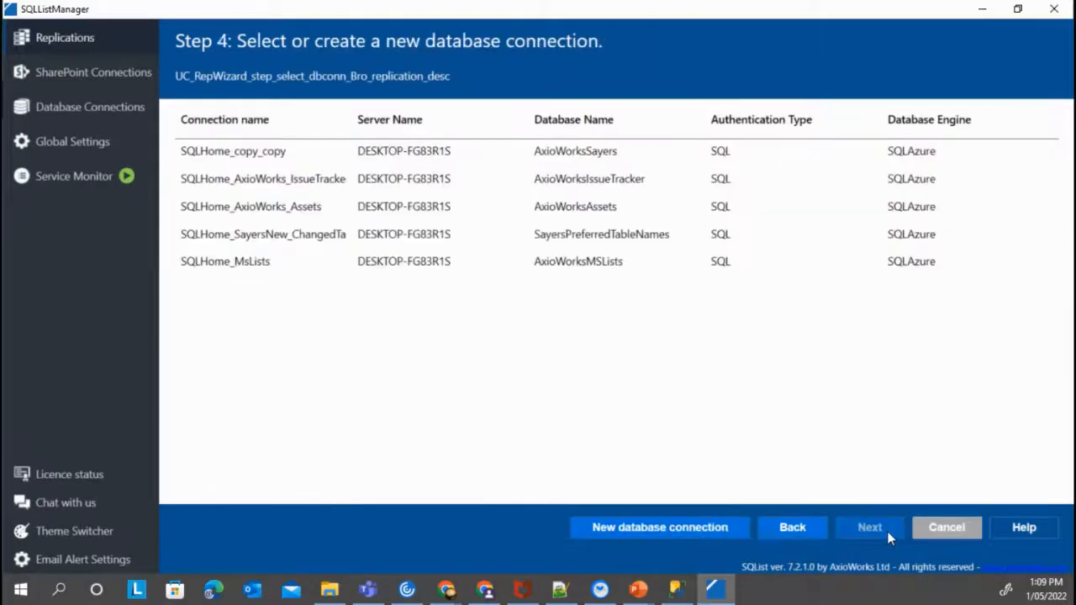
Save replication AxioworksIssueRep to SQLHome_AxioWorks_IssueTracker, then bring Management Studio forward
{"action": "left_click", "coordinate": [311, 178]}
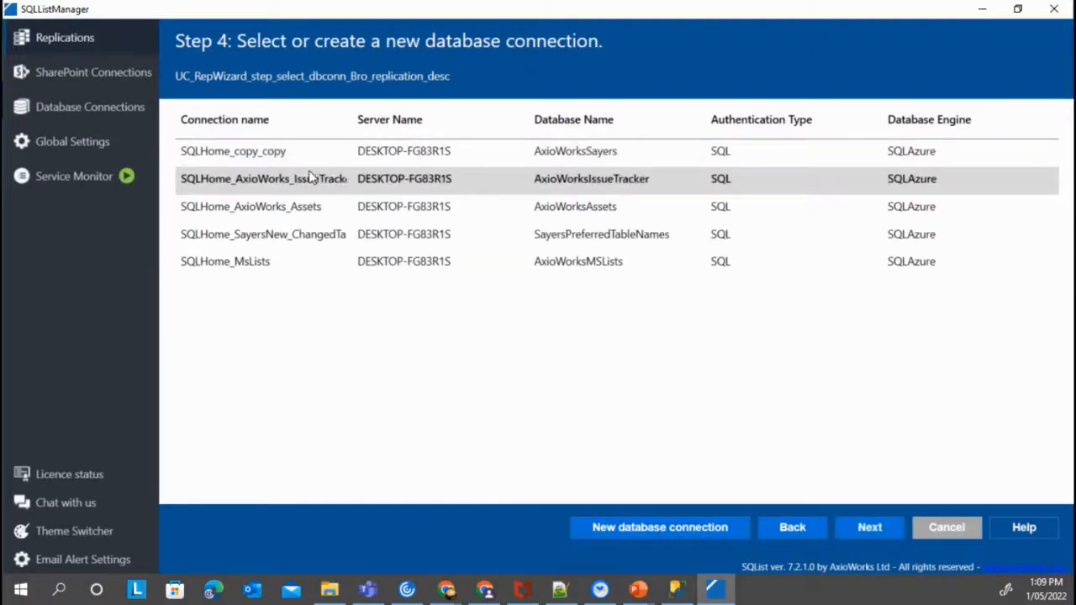
{"action": "left_click", "coordinate": [882, 528]}
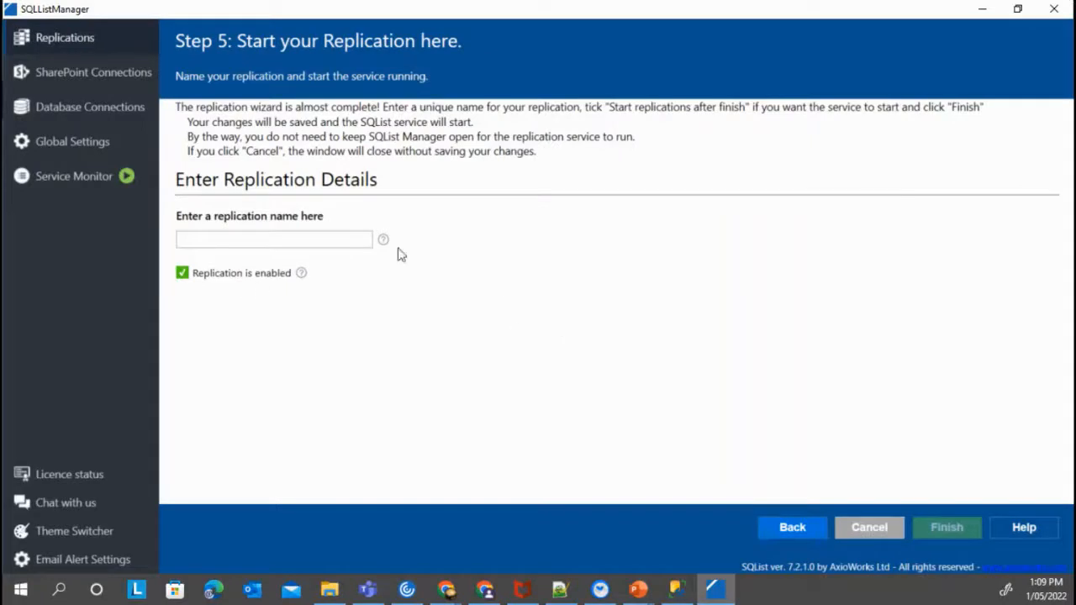
{"action": "left_click", "coordinate": [324, 237]}
{"action": "type", "text": "AxioworksIssueRep"}
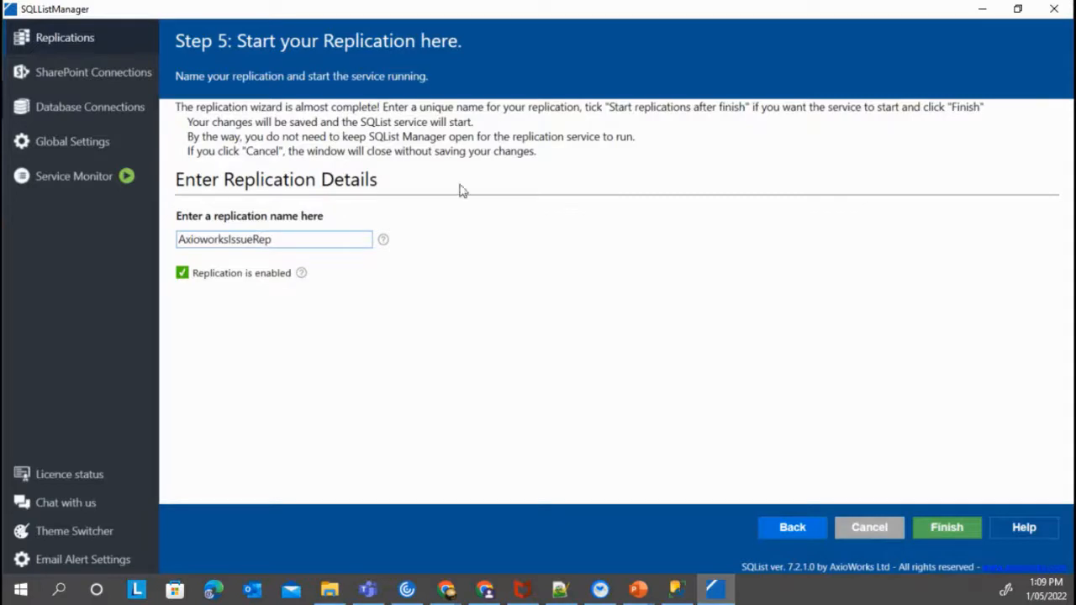
{"action": "left_click", "coordinate": [932, 528]}
{"action": "left_click", "coordinate": [588, 353]}
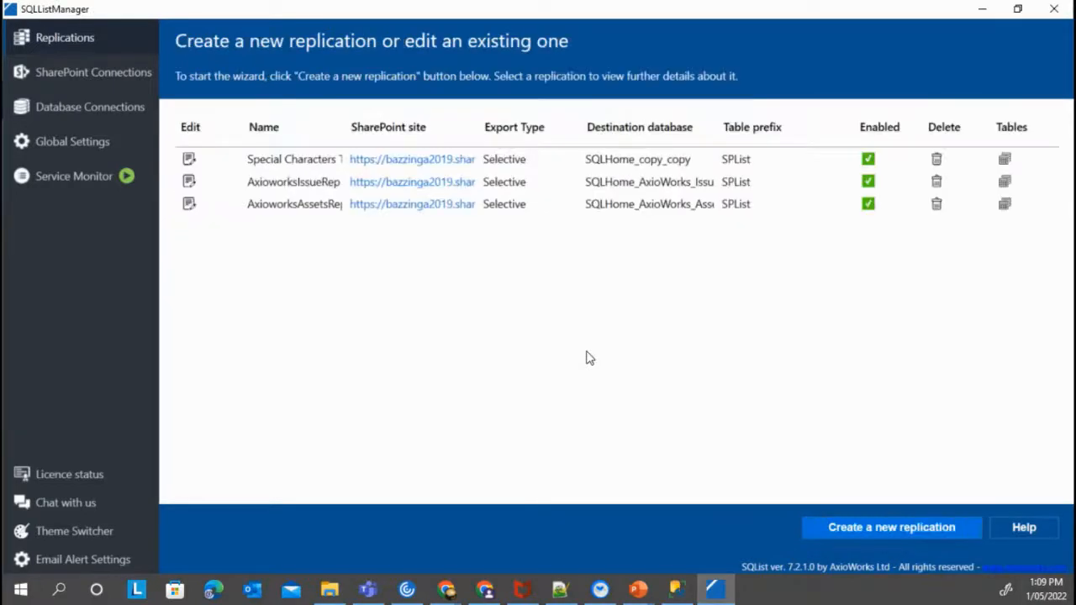
{"action": "left_click", "coordinate": [669, 593]}
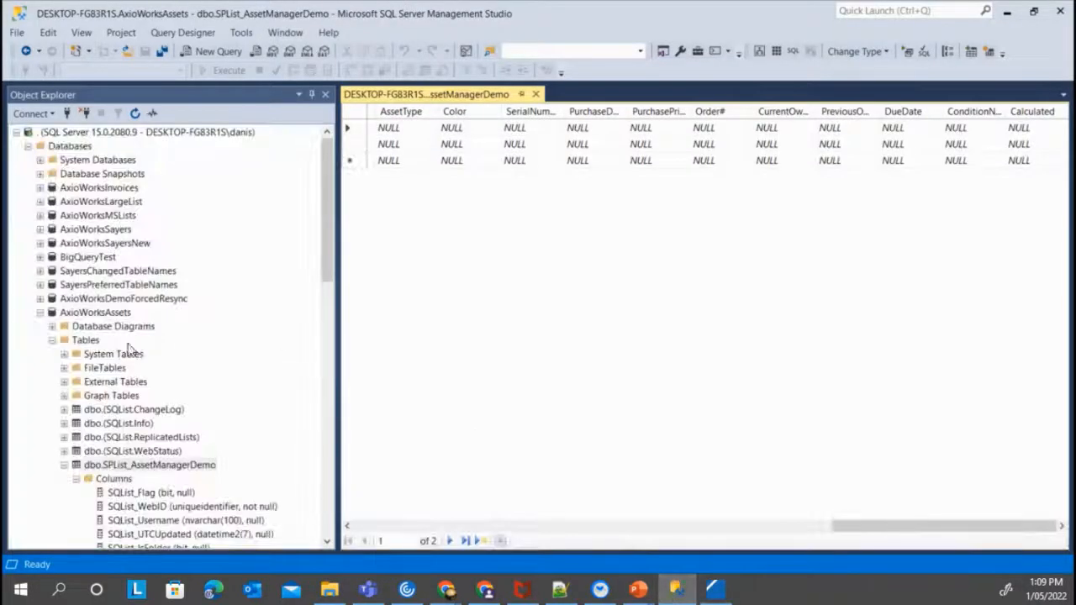
Refresh the AxioWorksIssueTracker database and its Tables folder, then select dbo.SPList_IssueTracker
{"action": "left_click", "coordinate": [40, 312]}
{"action": "left_click", "coordinate": [39, 327]}
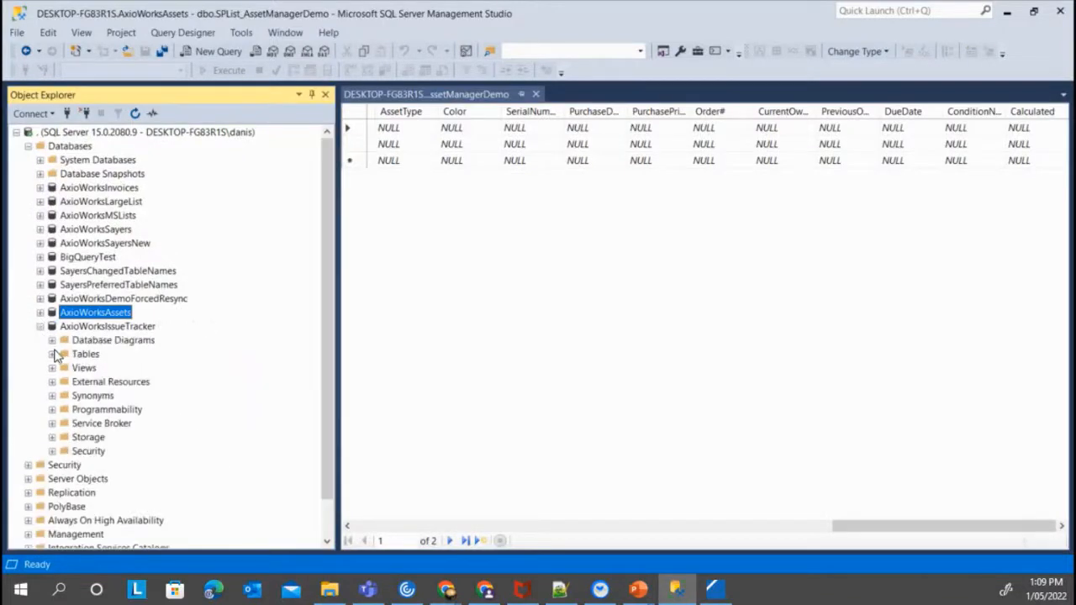
{"action": "left_click", "coordinate": [52, 354]}
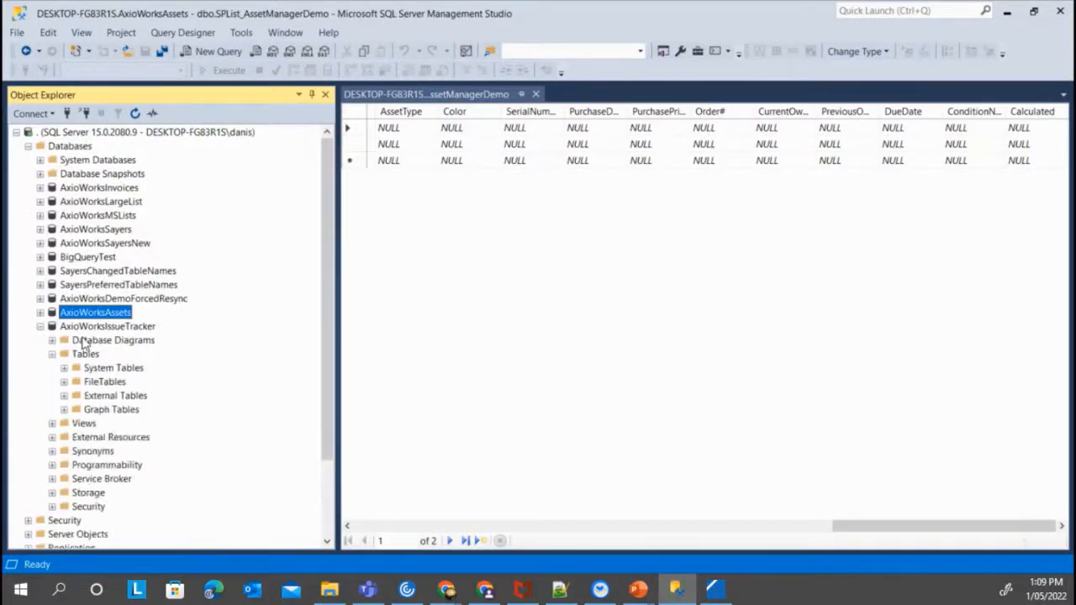
{"action": "right_click", "coordinate": [97, 327]}
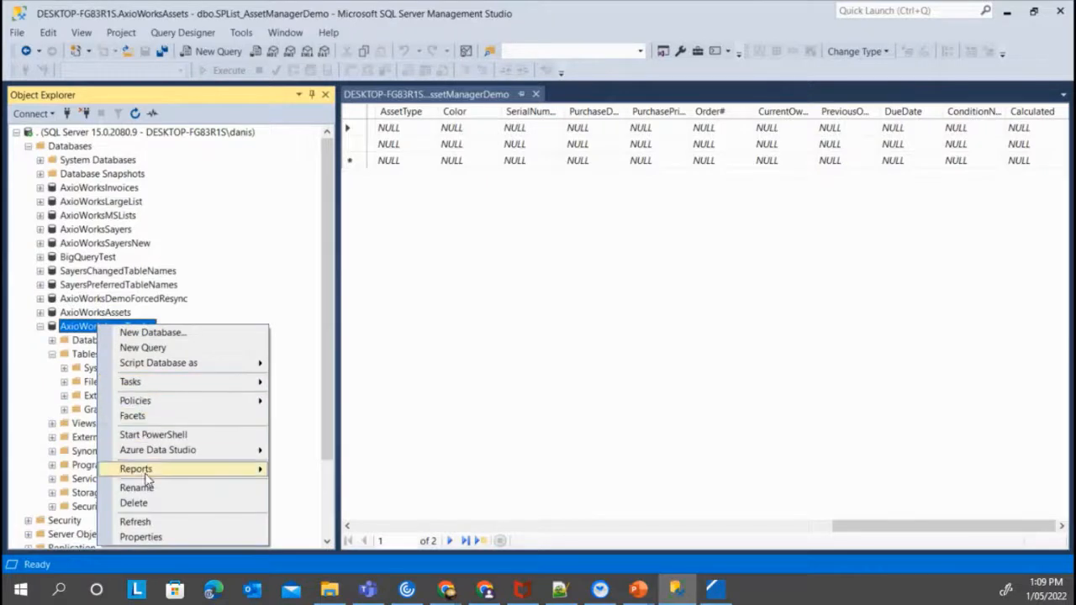
{"action": "left_click", "coordinate": [136, 522]}
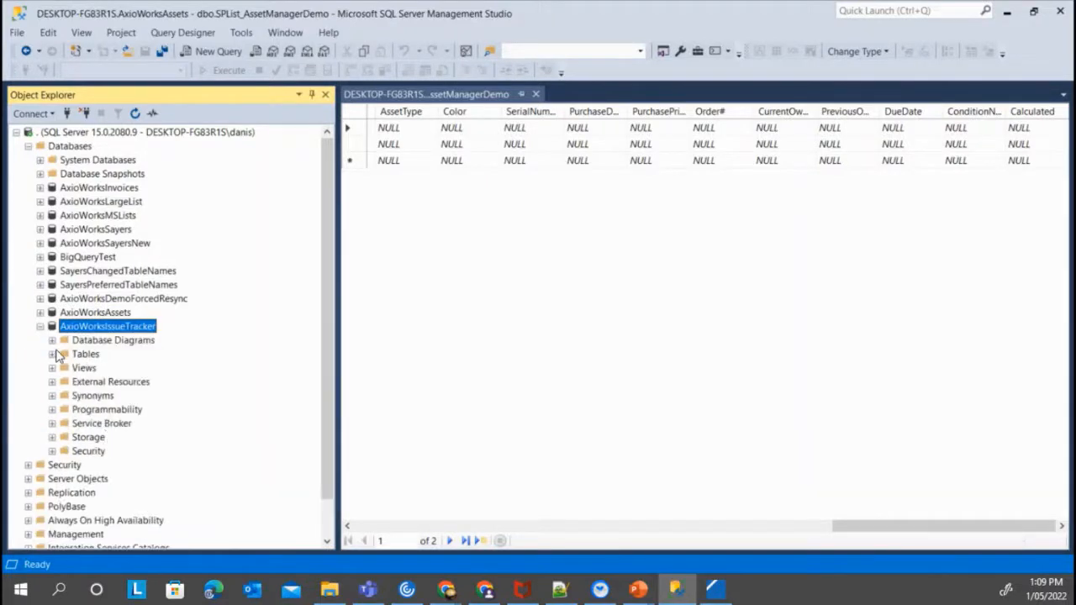
{"action": "left_click", "coordinate": [52, 354]}
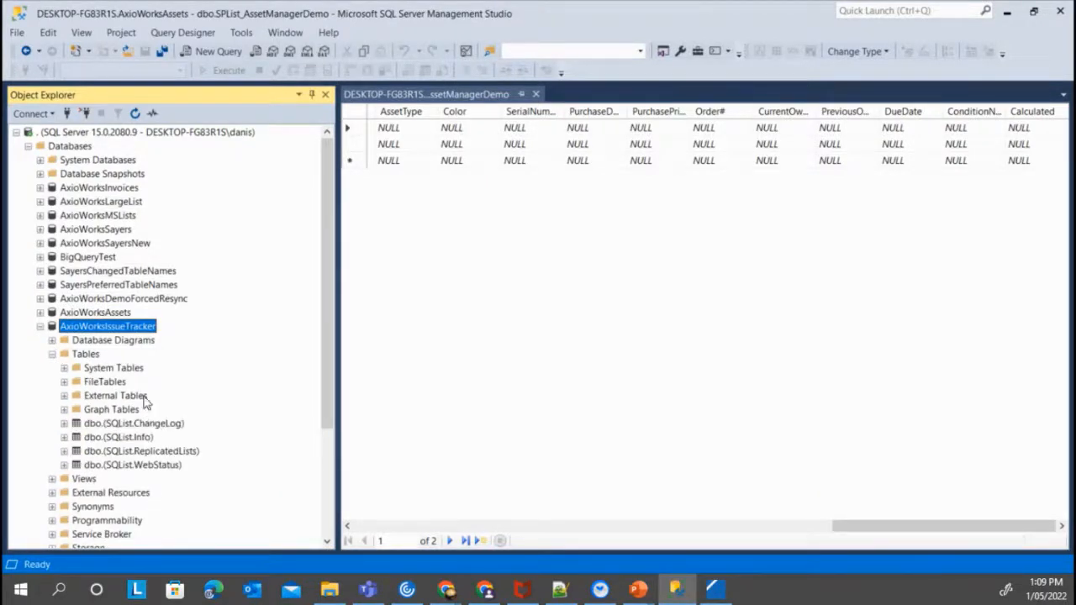
{"action": "right_click", "coordinate": [96, 354]}
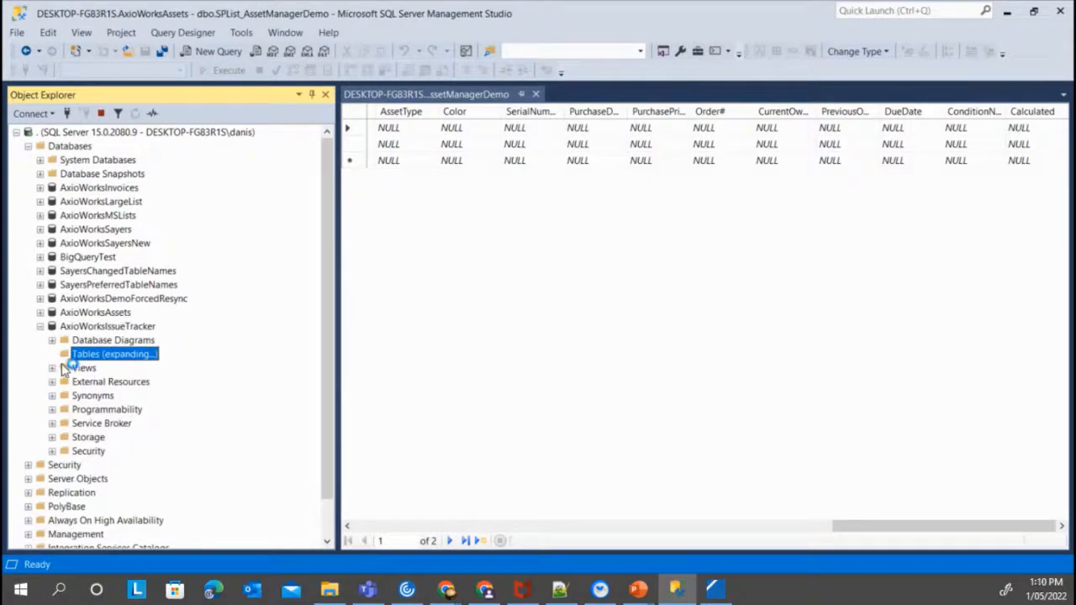
{"action": "left_click", "coordinate": [168, 481]}
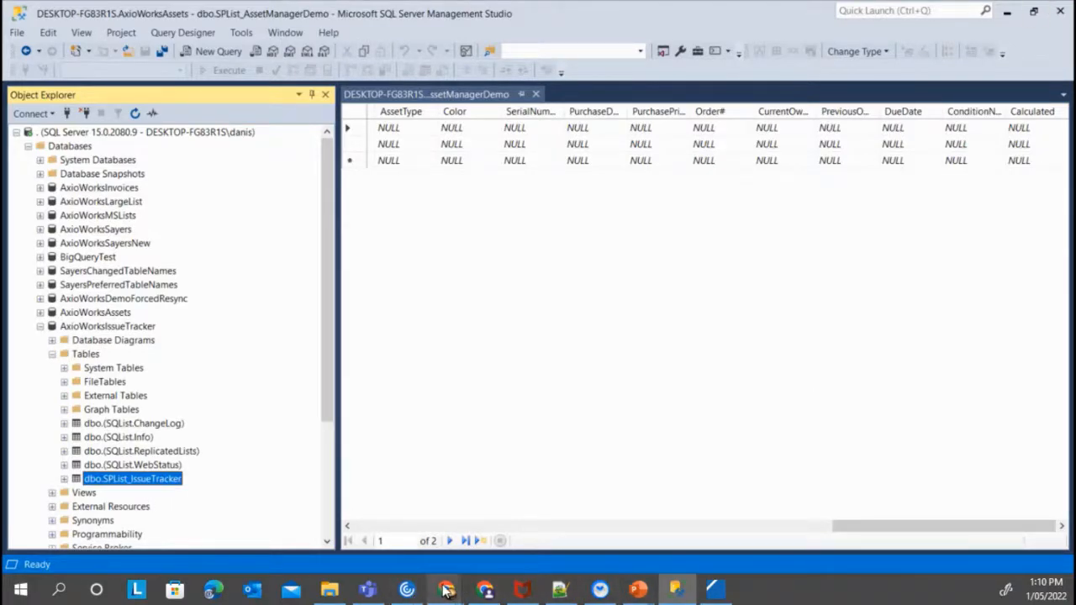
Go to the SharePoint site in Chrome and open the Issue tracker list
{"action": "mouse_move", "coordinate": [447, 591]}
{"action": "left_click", "coordinate": [530, 526]}
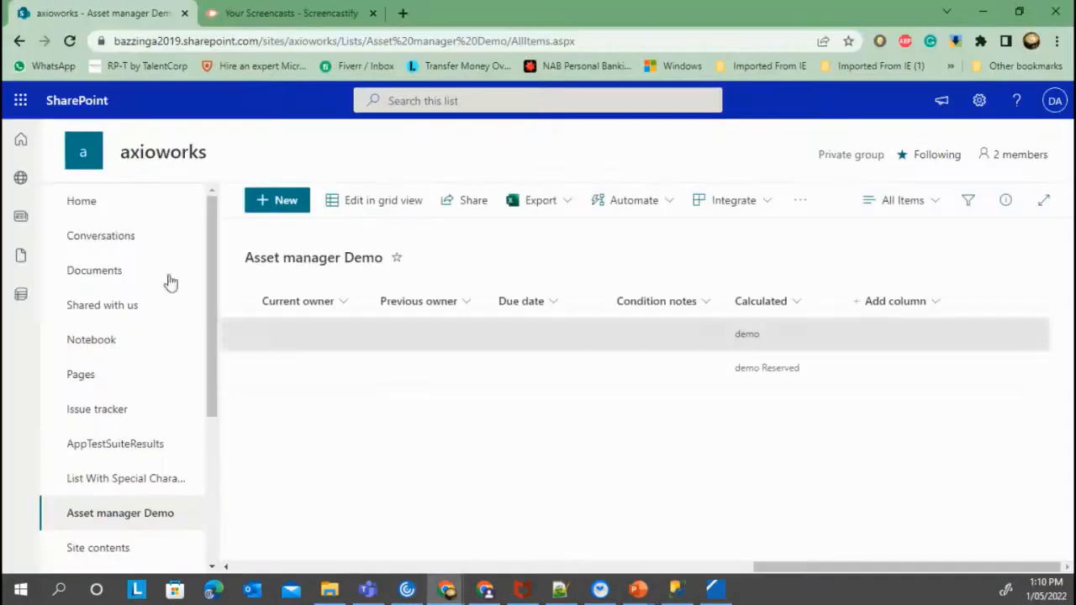
{"action": "left_click_drag", "start_coordinate": [219, 293], "coordinate": [227, 326]}
{"action": "scroll", "coordinate": [204, 403], "scroll_direction": "up", "scroll_amount": 2}
{"action": "left_click", "coordinate": [118, 401]}
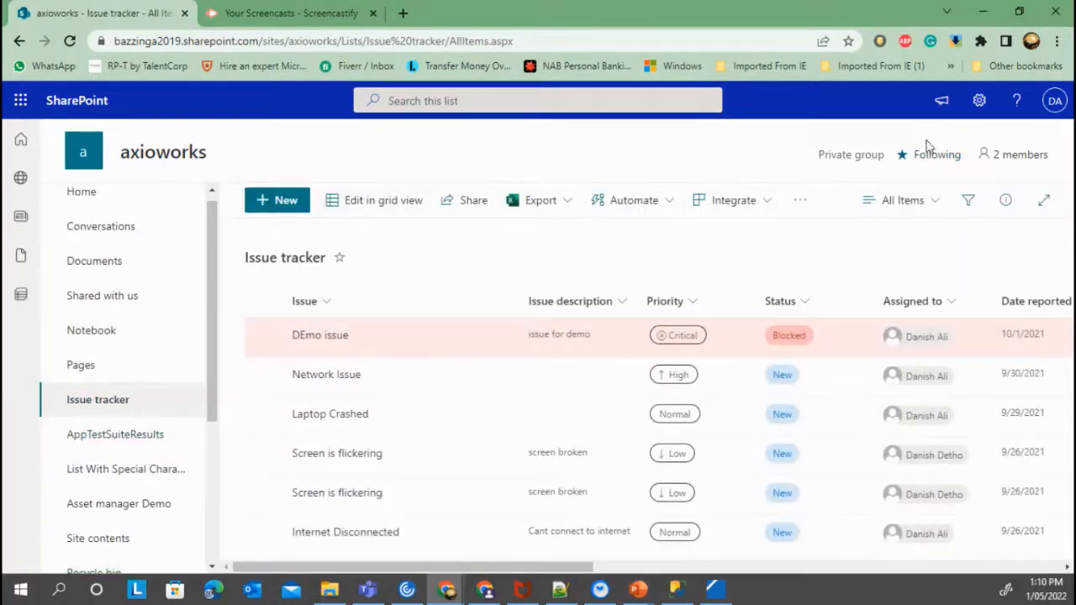
Open the Issue tracker list settings and start creating a new column
{"action": "left_click", "coordinate": [980, 101]}
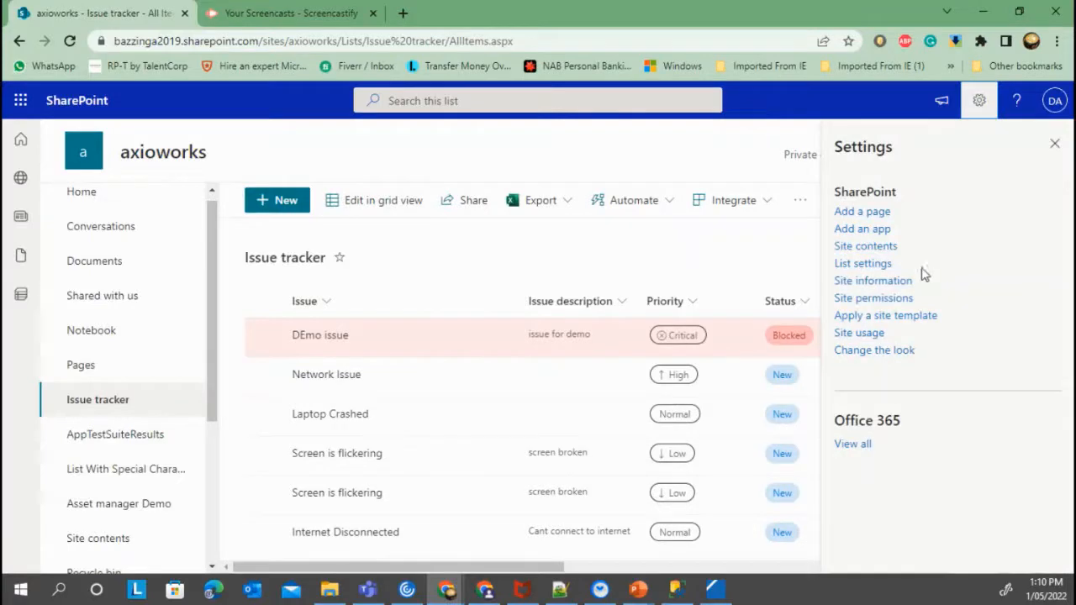
{"action": "left_click", "coordinate": [863, 264]}
{"action": "scroll", "coordinate": [283, 358], "scroll_direction": "down", "scroll_amount": 7}
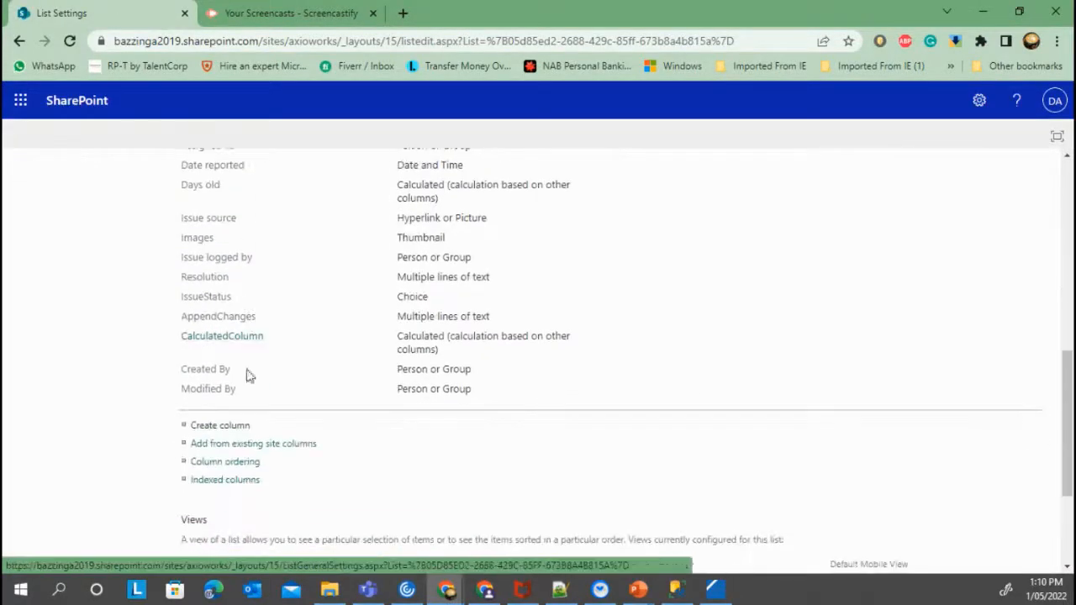
{"action": "left_click", "coordinate": [220, 426]}
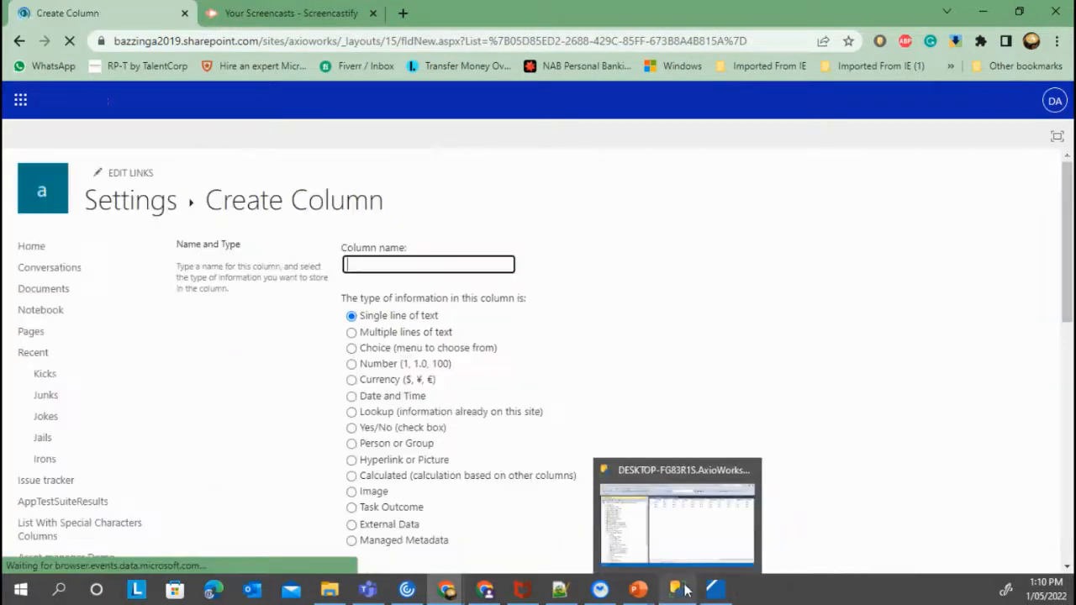
Name the new column 'Calculated' and set its type to Calculated
{"action": "type", "text": "Calu"}
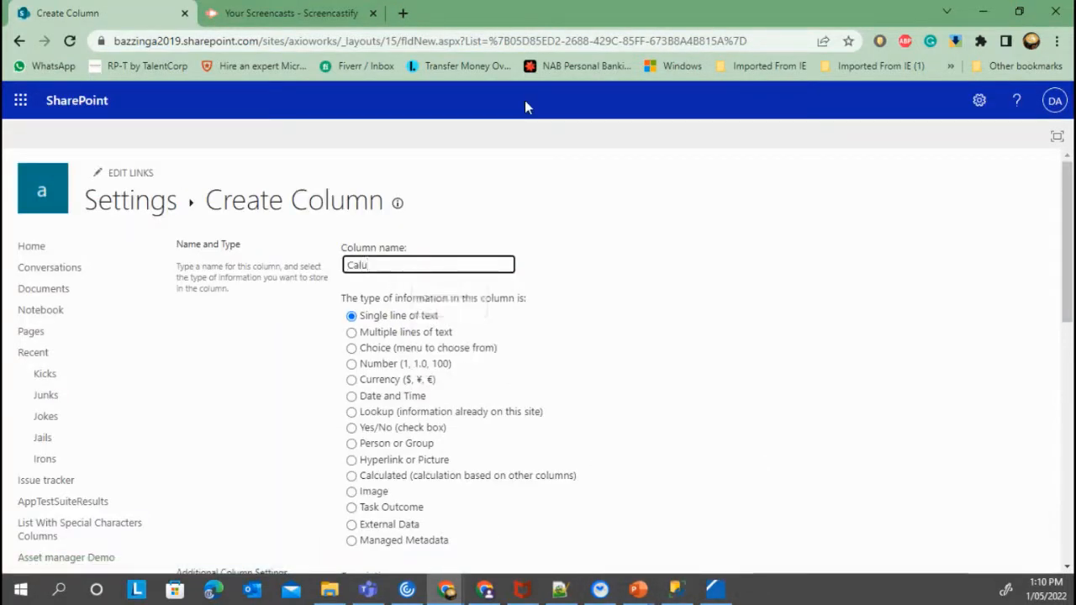
{"action": "key", "text": "BackSpace"}
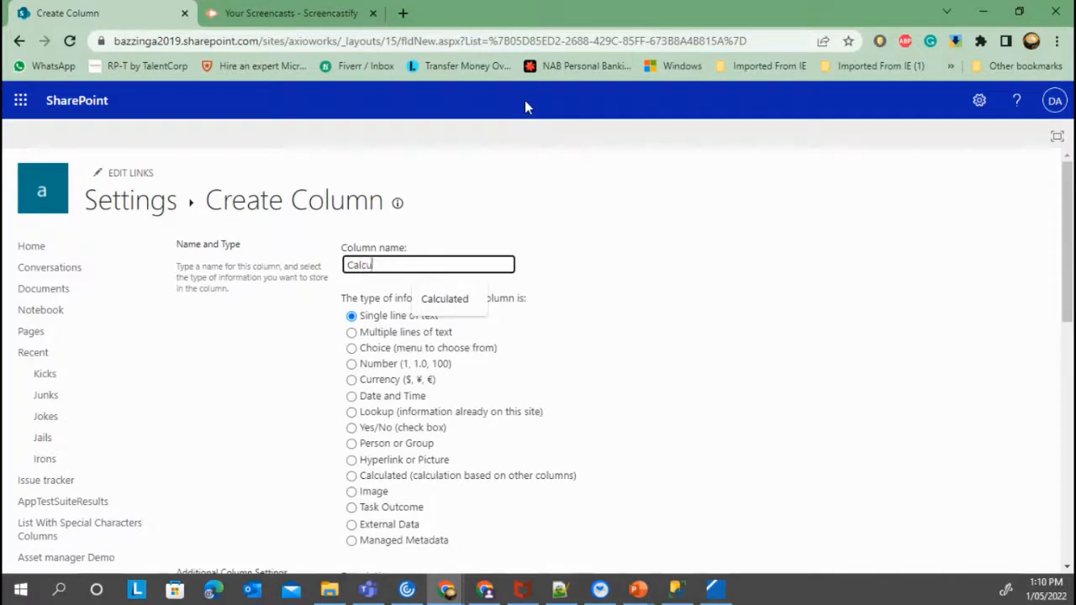
{"action": "type", "text": "culatedIssueTracker"}
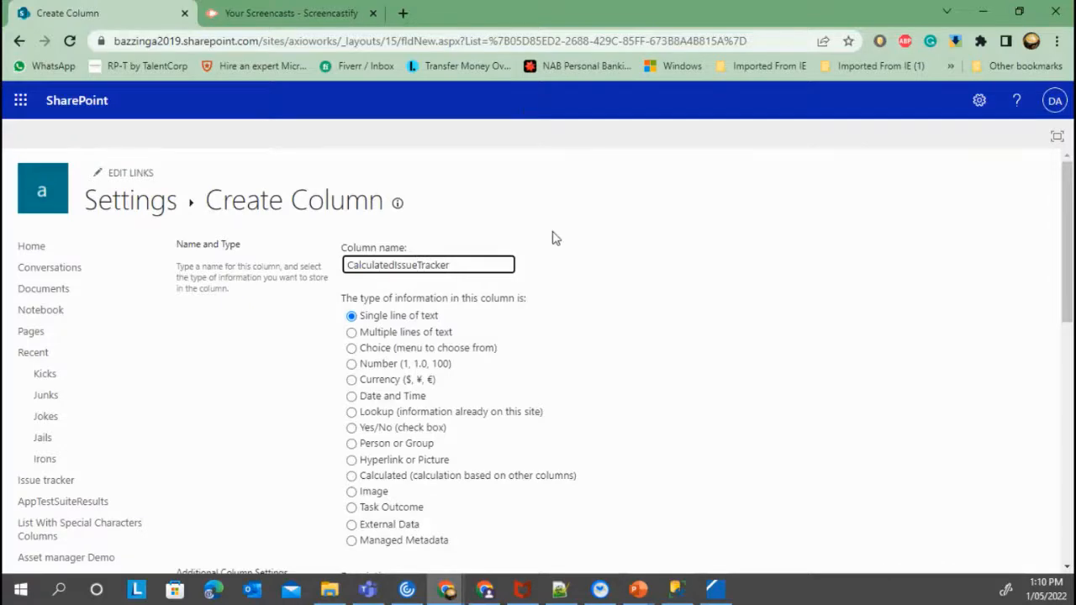
{"action": "scroll", "coordinate": [535, 242], "scroll_direction": "down", "scroll_amount": 5}
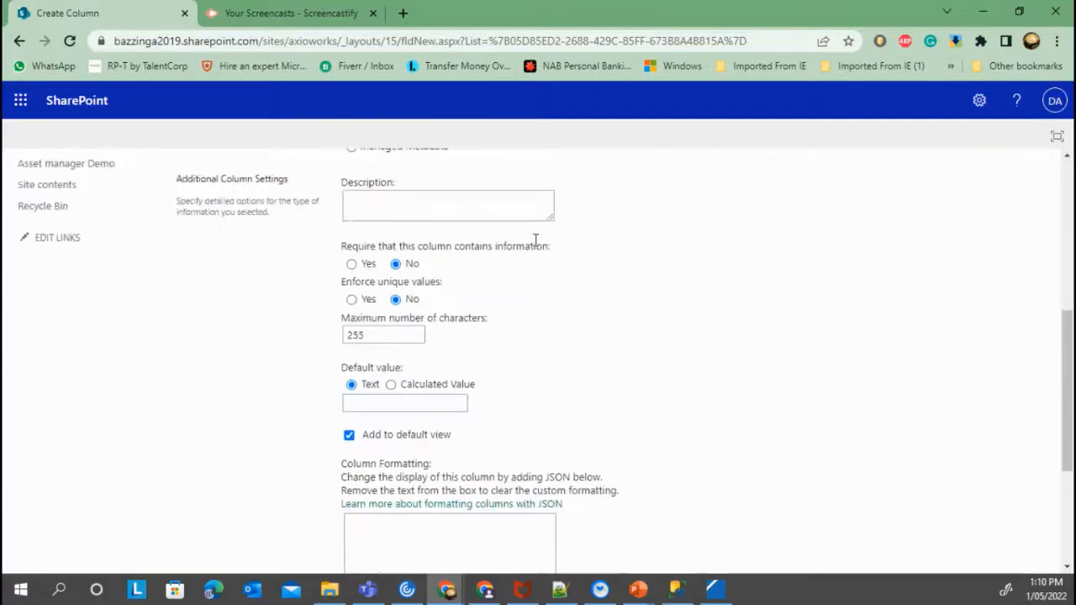
{"action": "scroll", "coordinate": [377, 399], "scroll_direction": "down", "scroll_amount": 2}
{"action": "scroll", "coordinate": [370, 311], "scroll_direction": "up", "scroll_amount": 7}
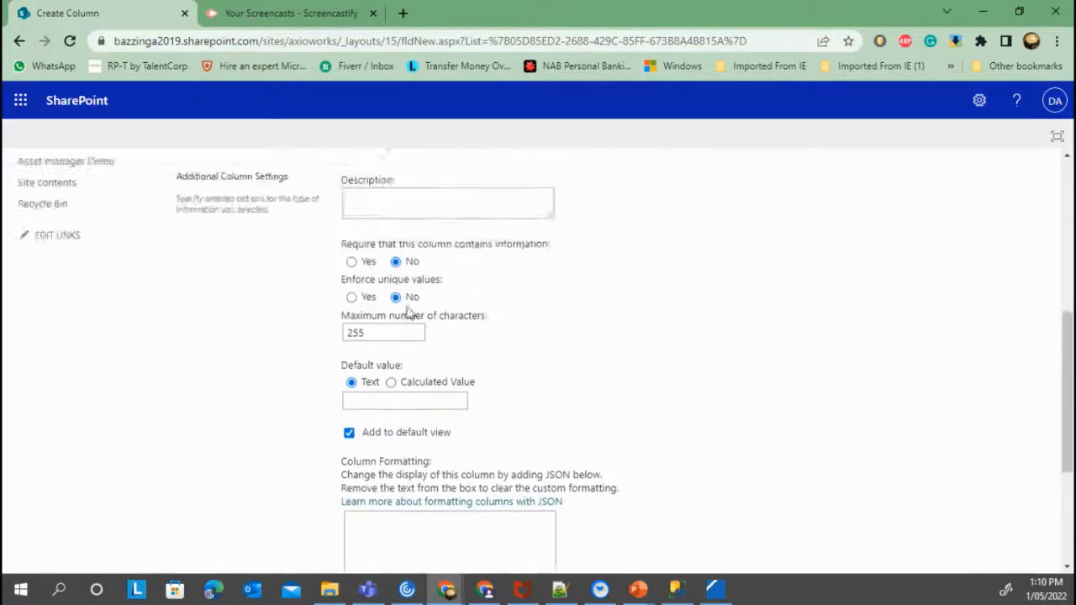
{"action": "left_click", "coordinate": [352, 398]}
Paste the formula =CONCATENATE(Title,Priority,Status) and save the column
{"action": "scroll", "coordinate": [622, 387], "scroll_direction": "down", "scroll_amount": 3}
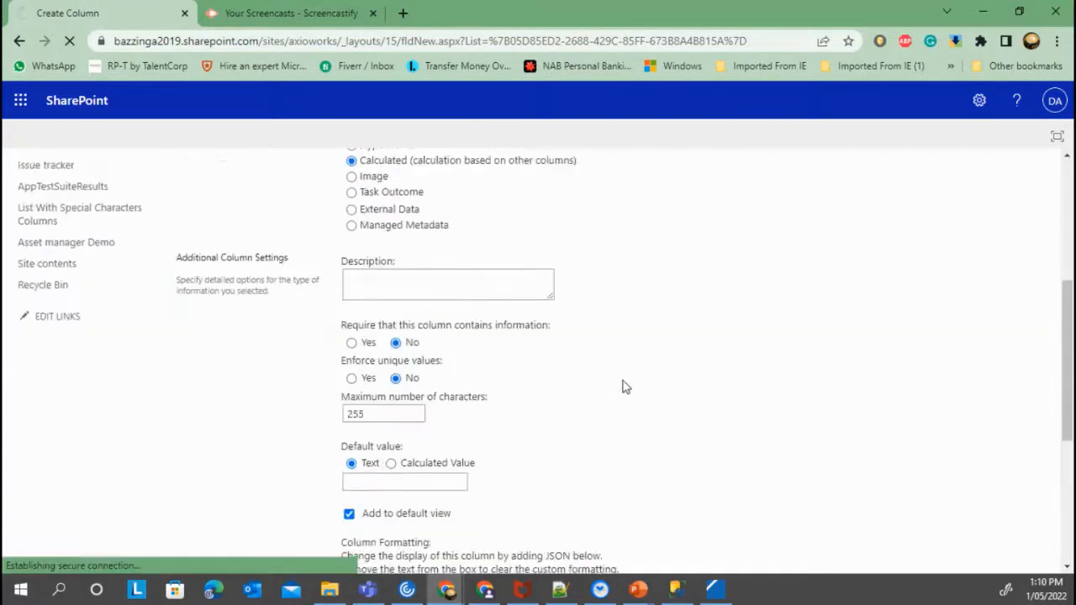
{"action": "scroll", "coordinate": [588, 370], "scroll_direction": "down", "scroll_amount": 3}
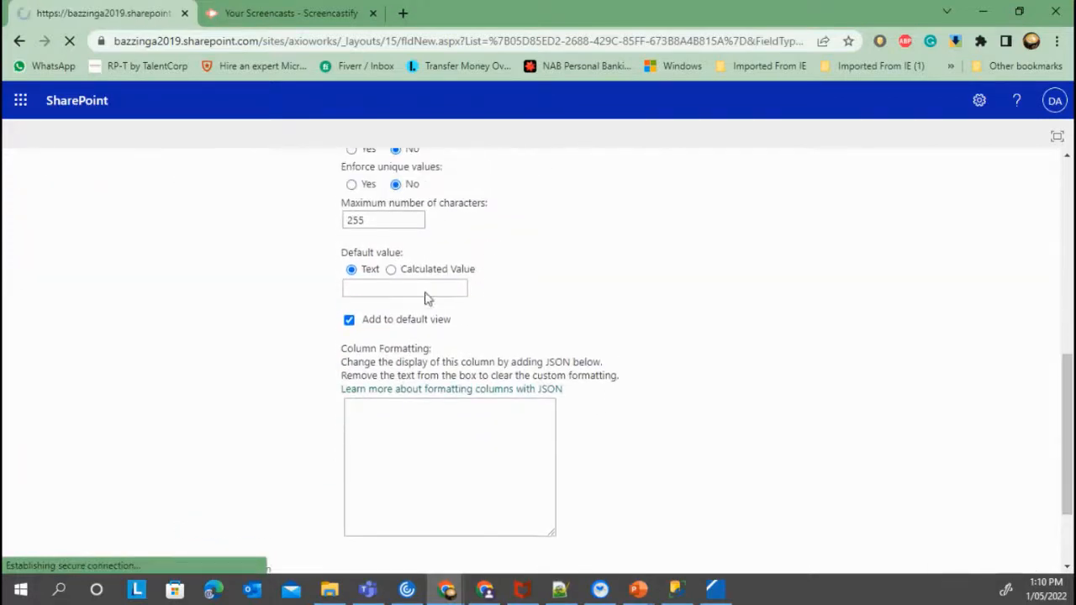
{"action": "scroll", "coordinate": [479, 277], "scroll_direction": "down", "scroll_amount": 8}
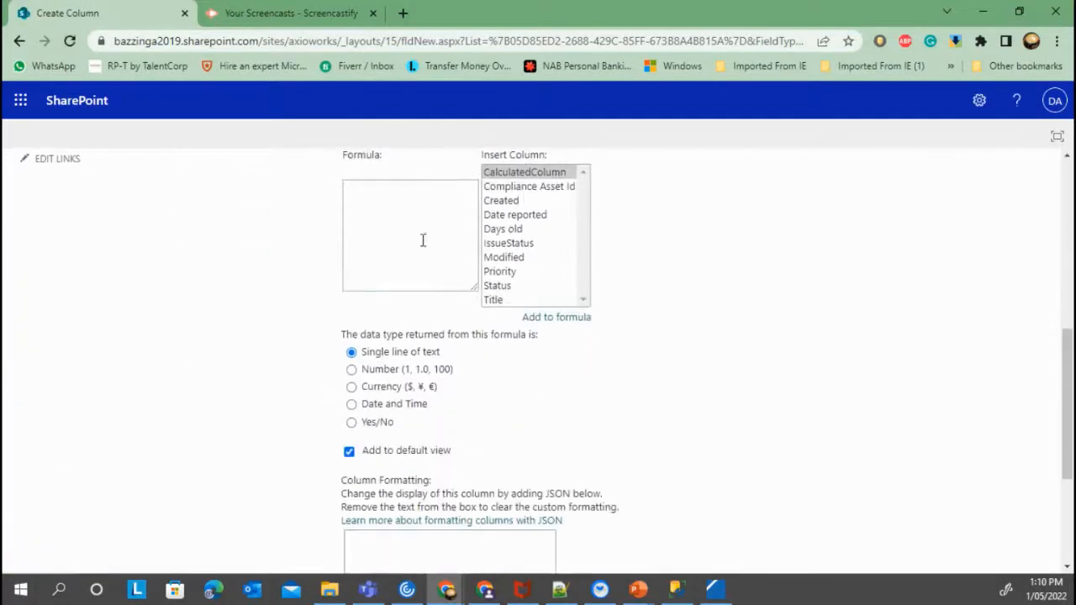
{"action": "left_click", "coordinate": [423, 240]}
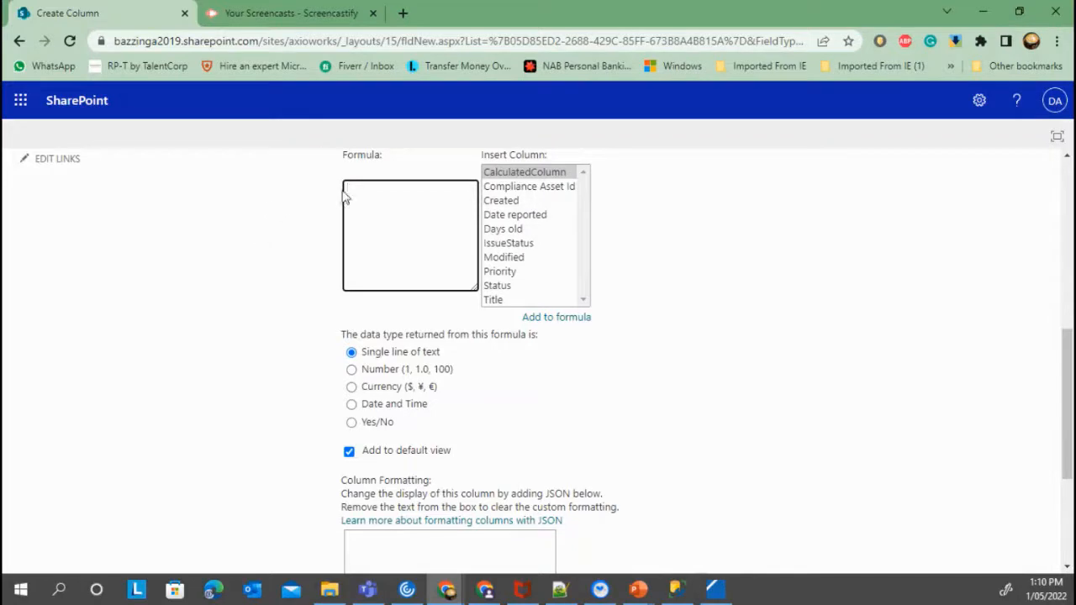
{"action": "type", "text": "=CONCATENATE(Title,Priority,Status)"}
{"action": "scroll", "coordinate": [705, 418], "scroll_direction": "down", "scroll_amount": 3}
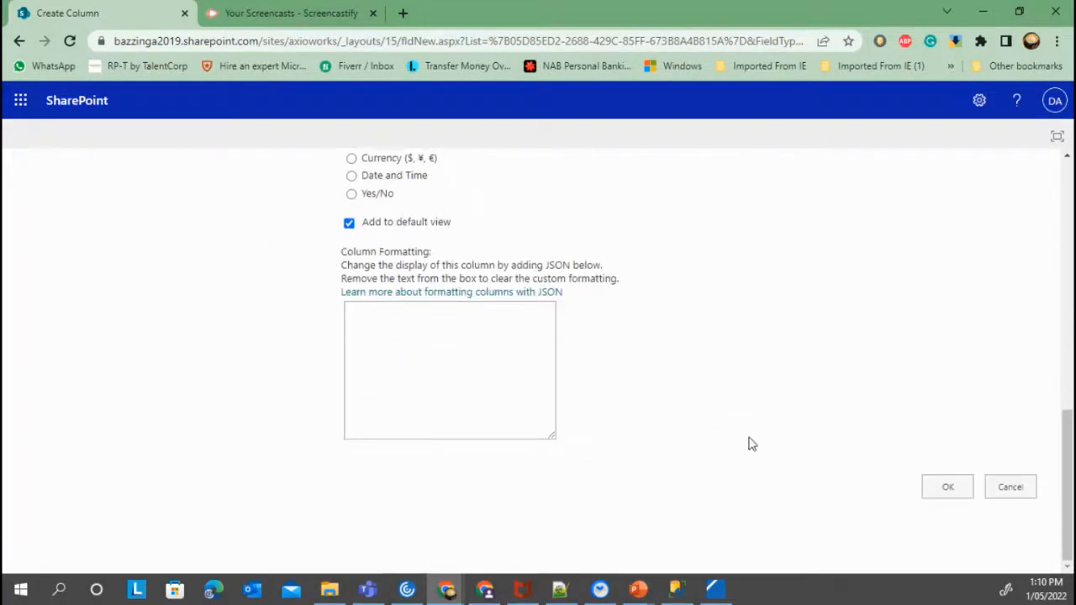
{"action": "left_click", "coordinate": [935, 488]}
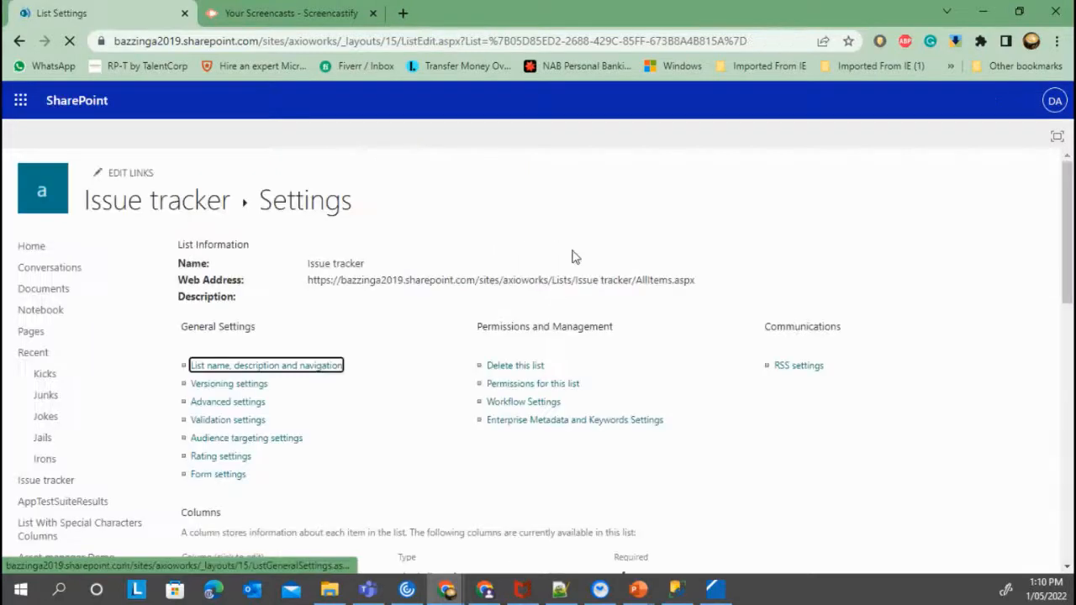
View the Issue tracker list's concatenated calculated values, then return to Management Studio
{"action": "left_click", "coordinate": [209, 213]}
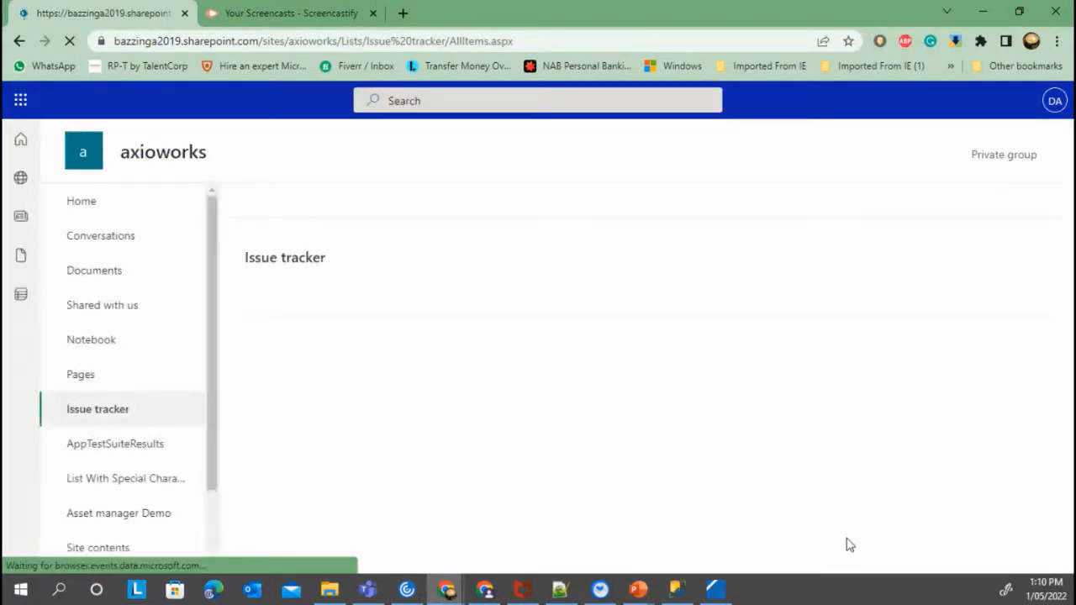
{"action": "left_click", "coordinate": [866, 570]}
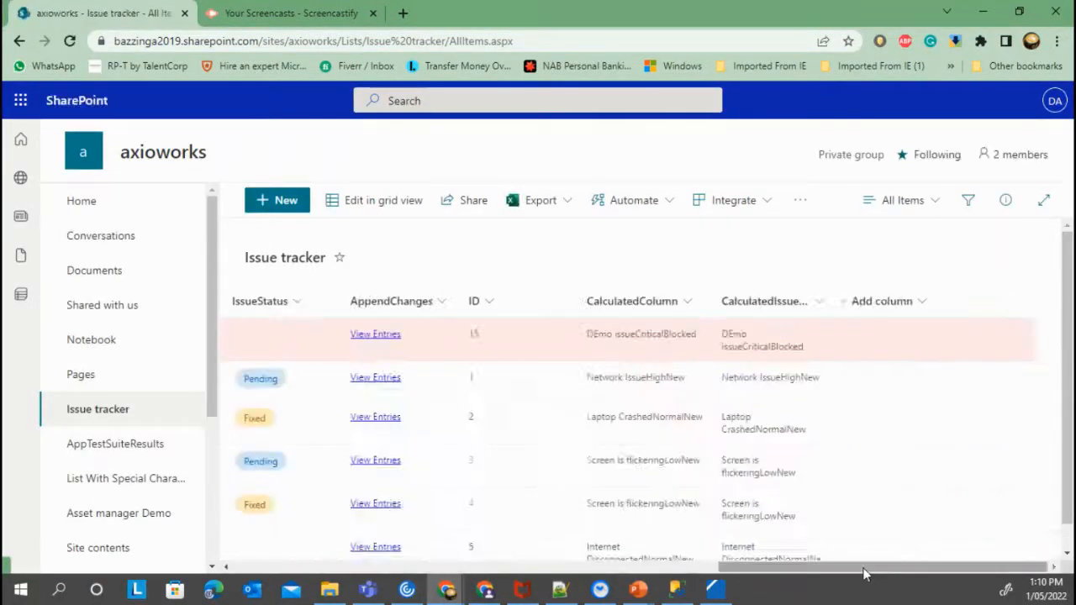
{"action": "scroll", "coordinate": [757, 438], "scroll_direction": "down", "scroll_amount": 1}
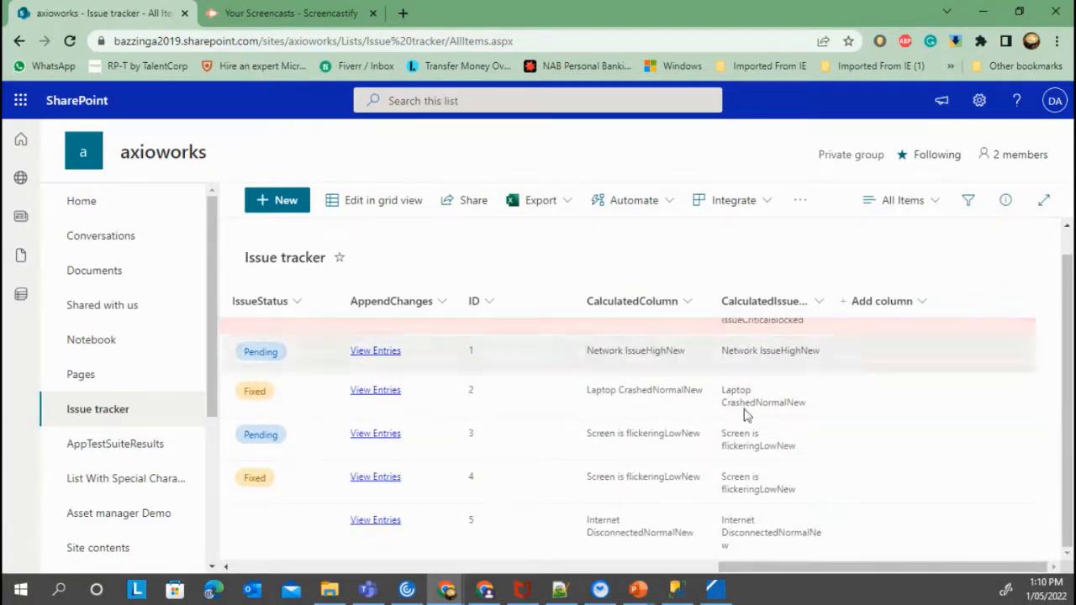
{"action": "left_click", "coordinate": [675, 588]}
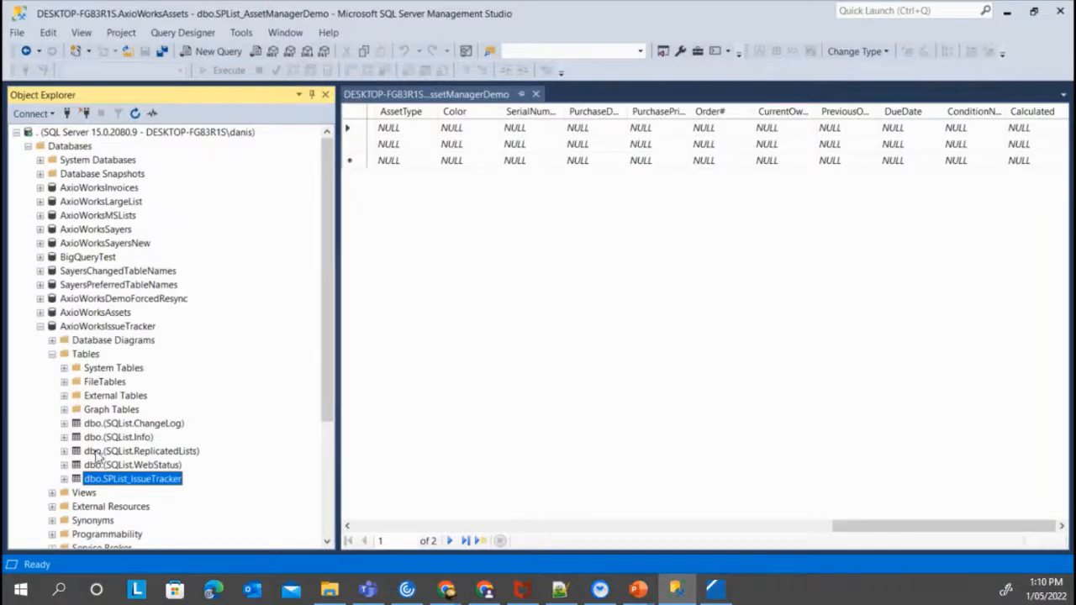
Refresh dbo.SPList_IssueTracker and expand its Columns to find CalculatedIssueTracker
{"action": "right_click", "coordinate": [167, 485]}
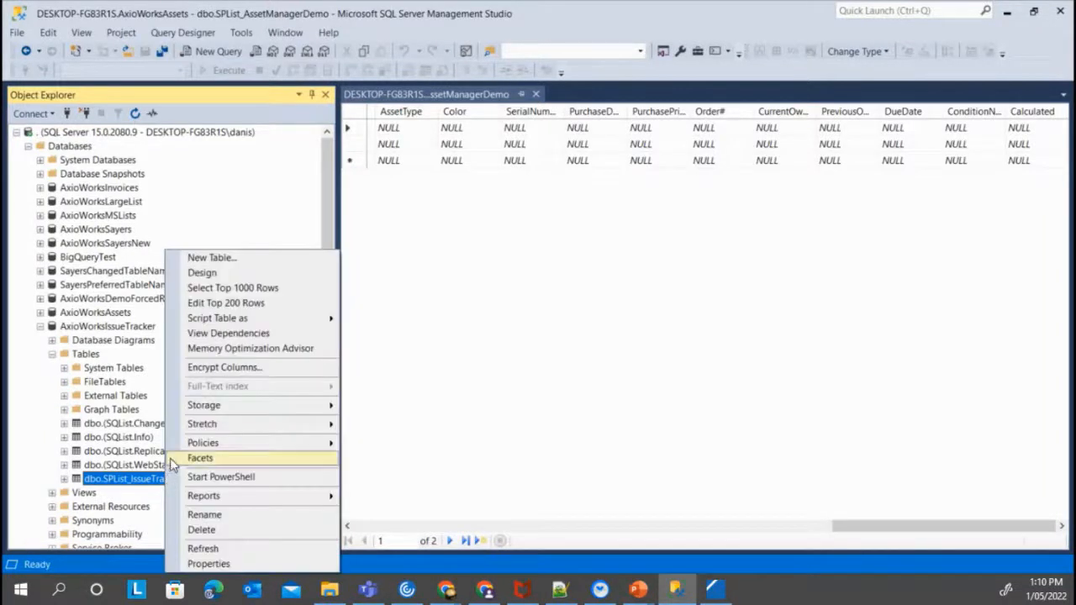
{"action": "left_click", "coordinate": [210, 548]}
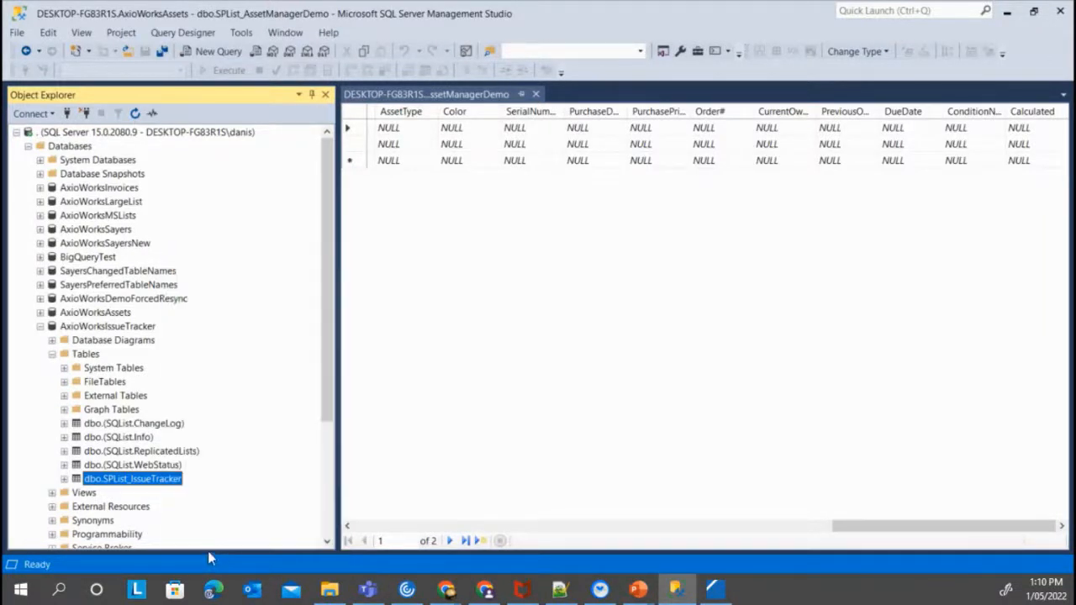
{"action": "left_click", "coordinate": [65, 478]}
{"action": "scroll", "coordinate": [216, 423], "scroll_direction": "down", "scroll_amount": 3}
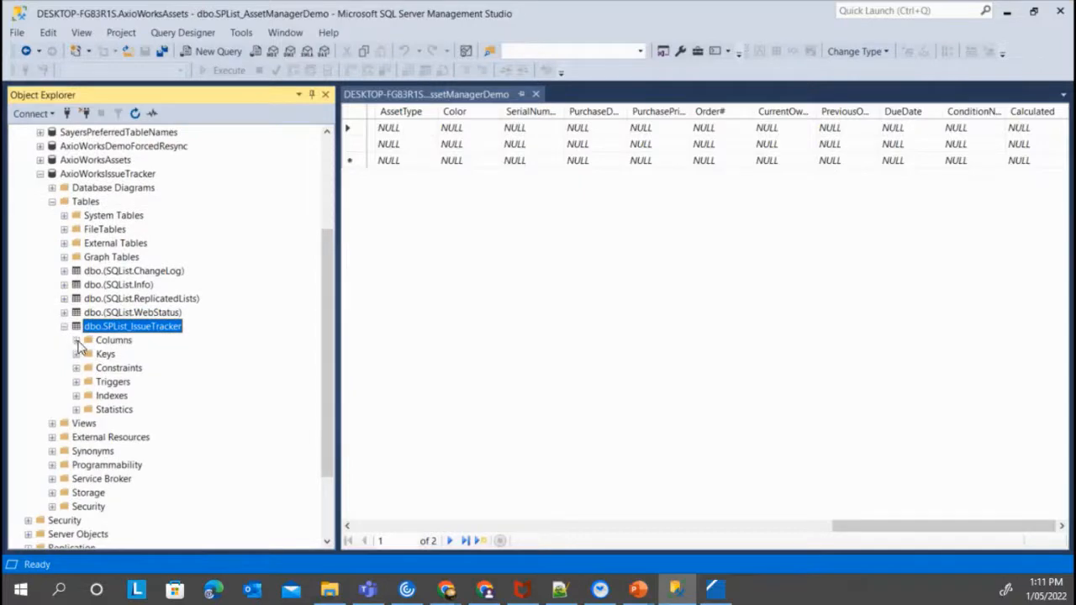
{"action": "left_click", "coordinate": [77, 340]}
{"action": "left_click_drag", "start_coordinate": [323, 320], "coordinate": [324, 416]}
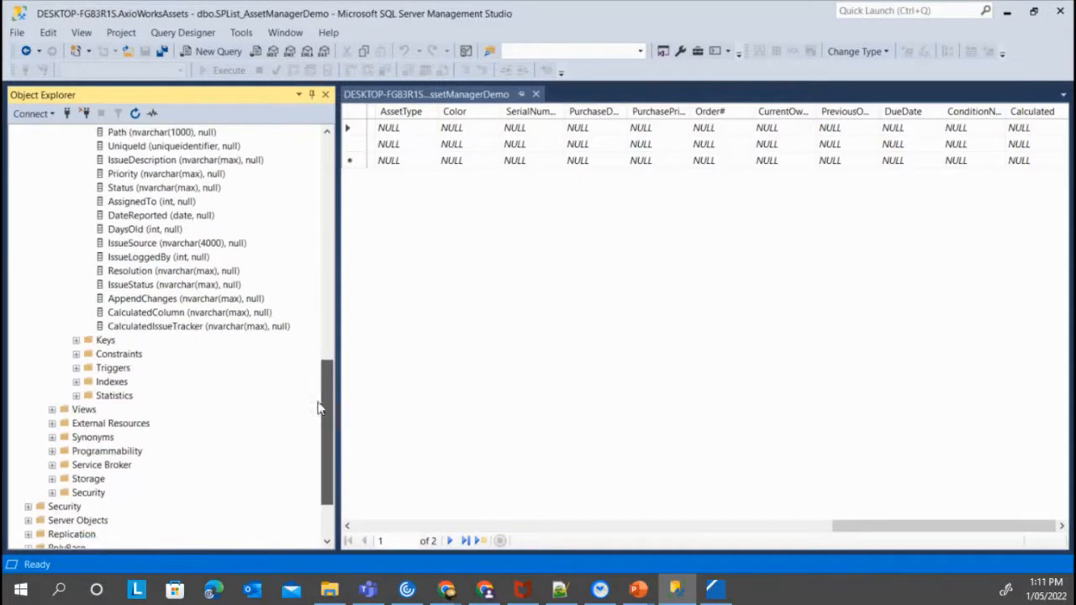
{"action": "left_click", "coordinate": [156, 326]}
{"action": "scroll", "coordinate": [255, 349], "scroll_direction": "up", "scroll_amount": 10}
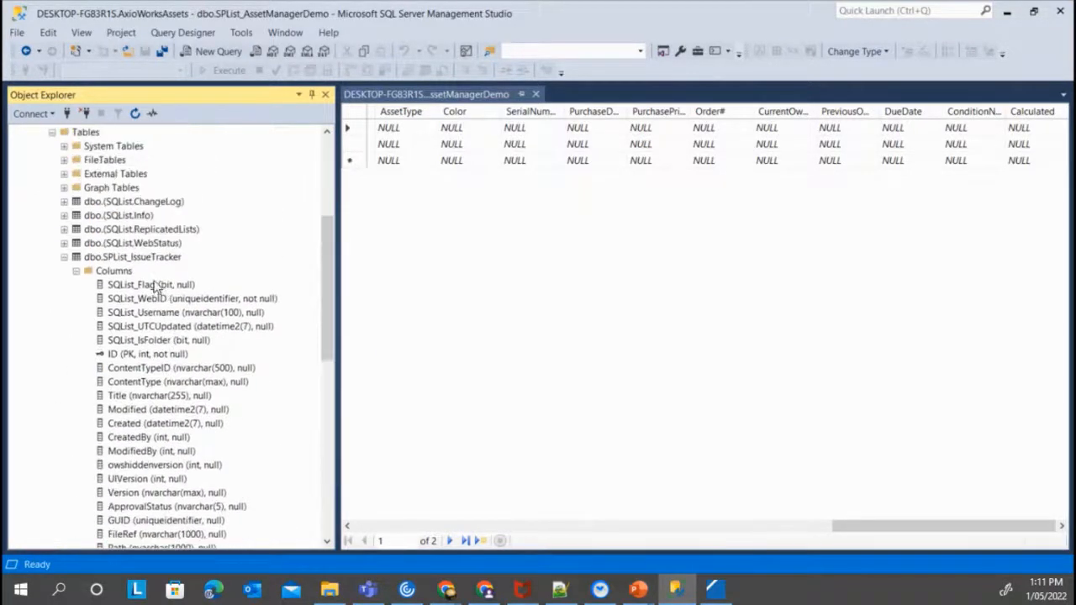
{"action": "right_click", "coordinate": [136, 254]}
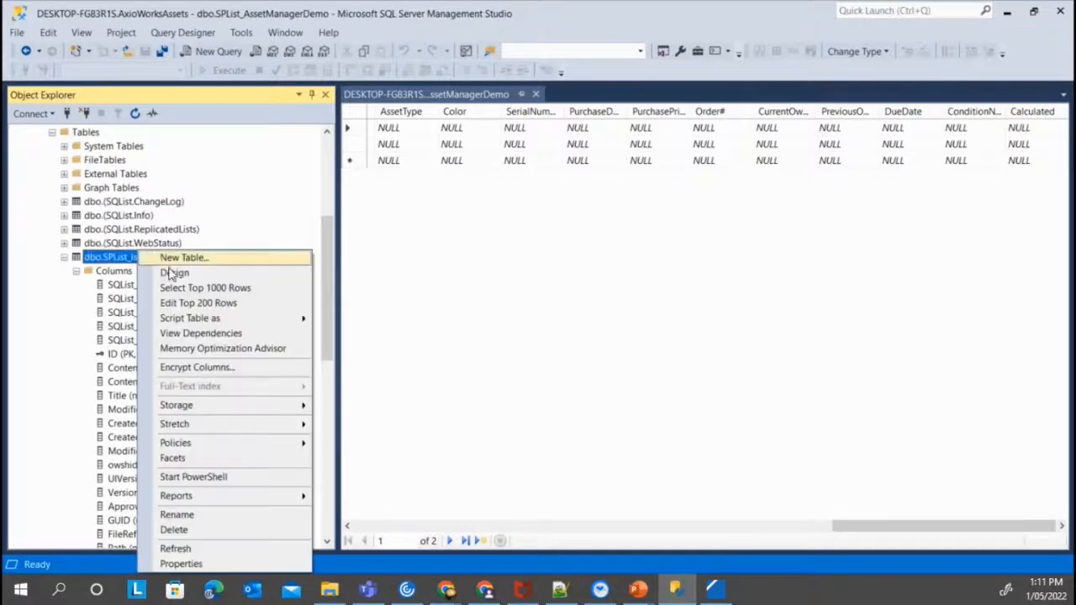
Open the table's top 200 rows and widen CalculatedColumn to show the replicated values
{"action": "left_click", "coordinate": [245, 305]}
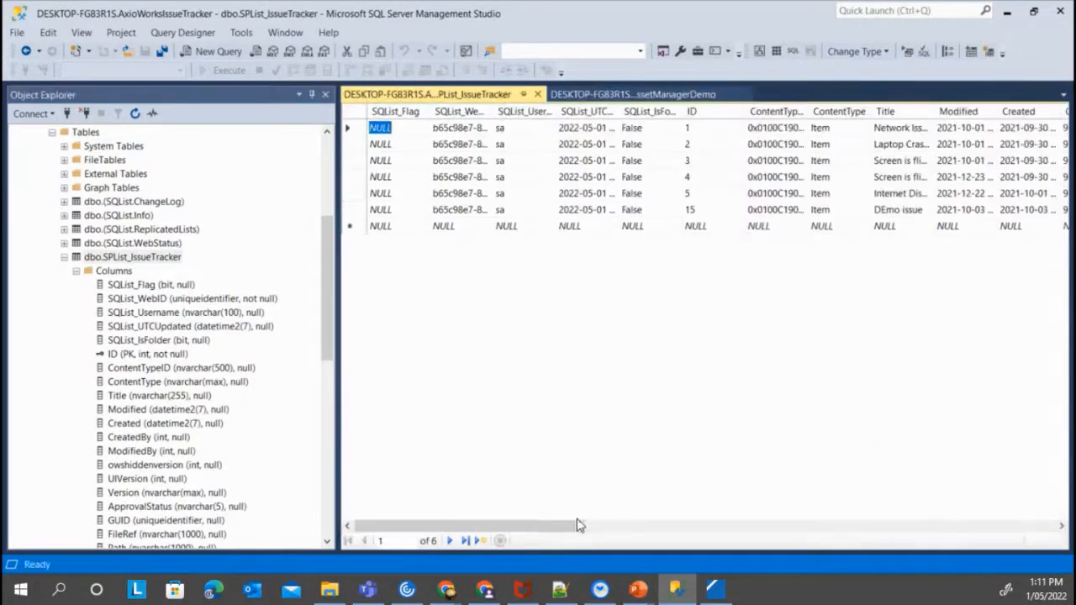
{"action": "left_click", "coordinate": [1018, 527]}
{"action": "left_click", "coordinate": [1060, 526]}
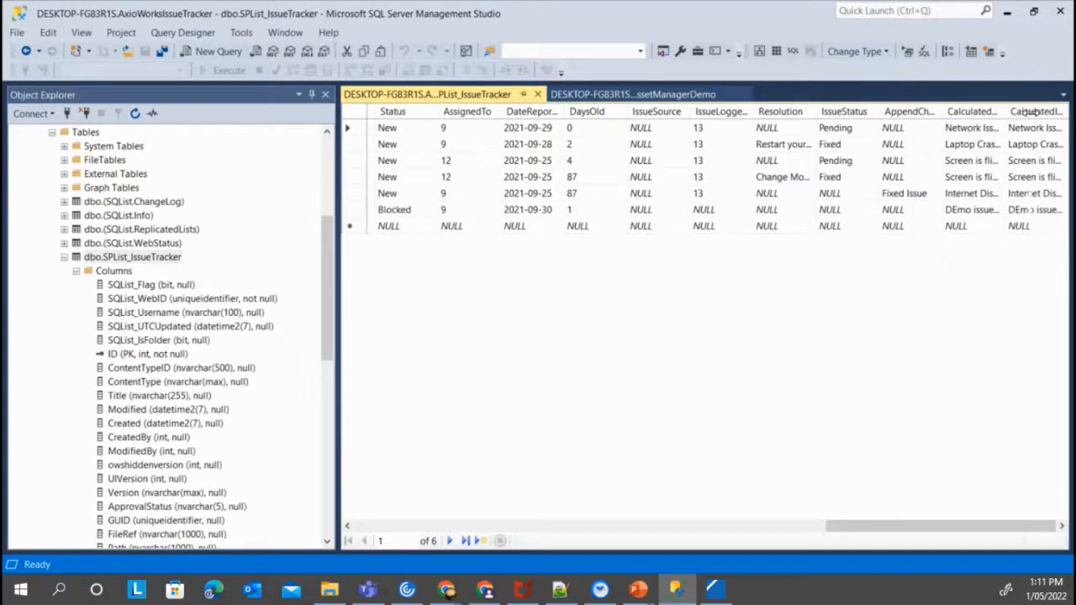
{"action": "double_click", "coordinate": [1003, 111]}
{"action": "left_click_drag", "start_coordinate": [994, 527], "coordinate": [1031, 526]}
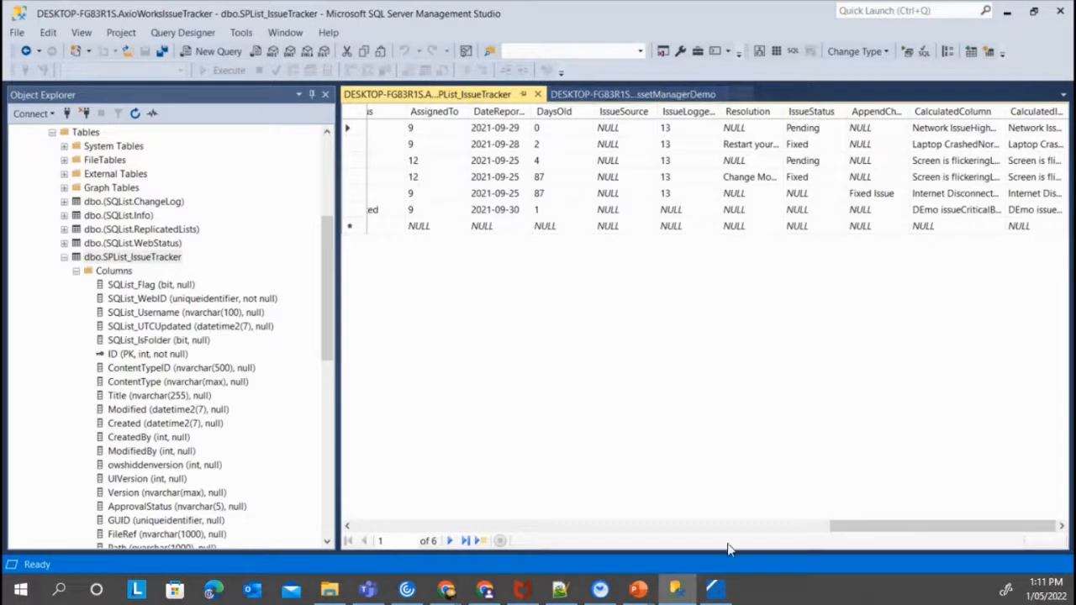
{"action": "mouse_move", "coordinate": [639, 589]}
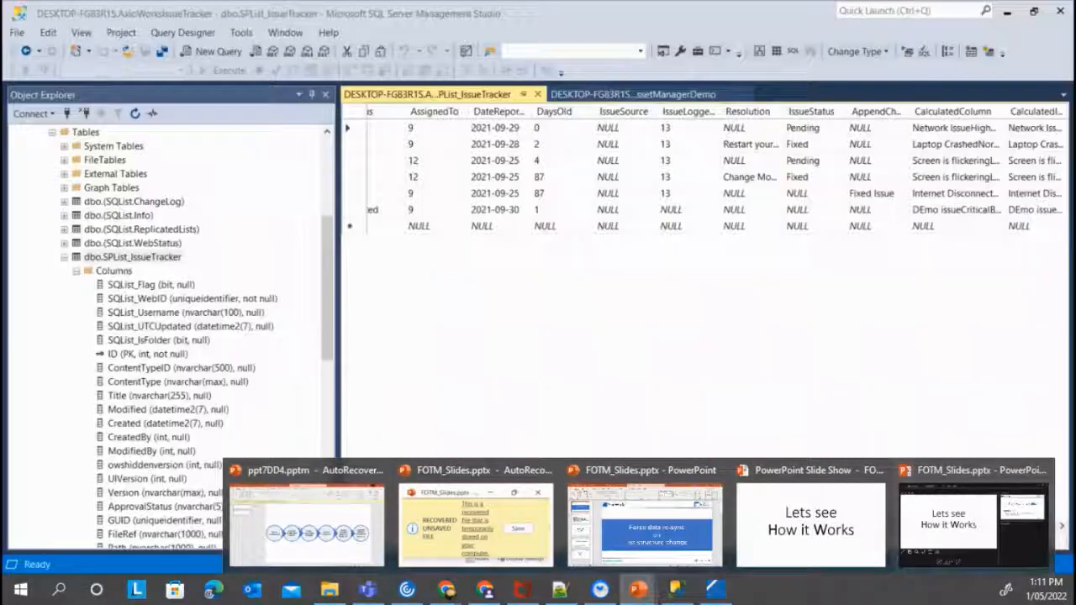